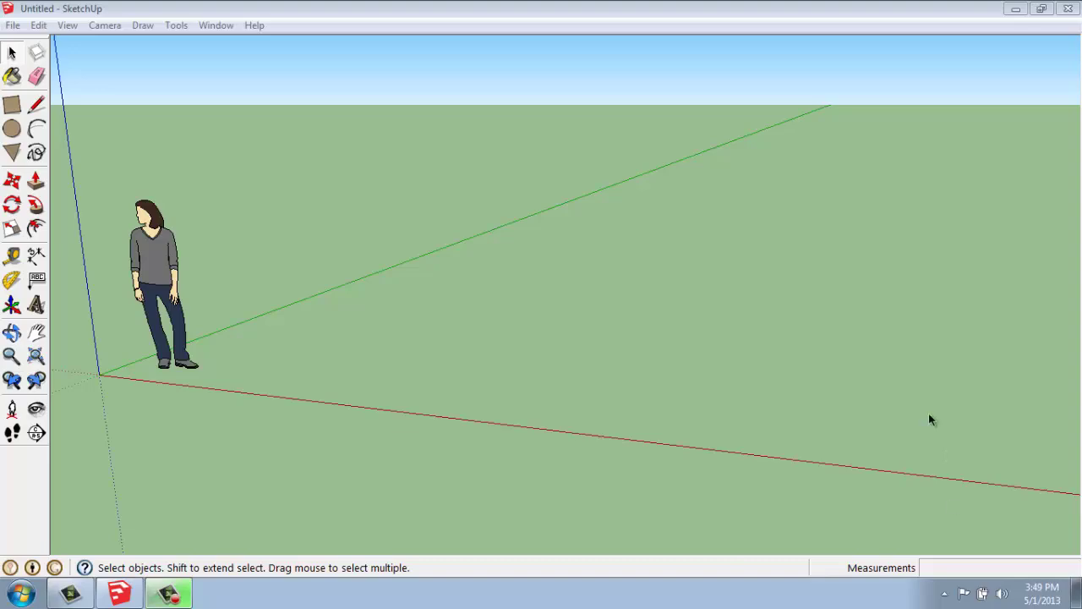
- With the Line tool, draw the first ground edge from a start point along the green axis
{"action": "left_click", "coordinate": [36, 103]}
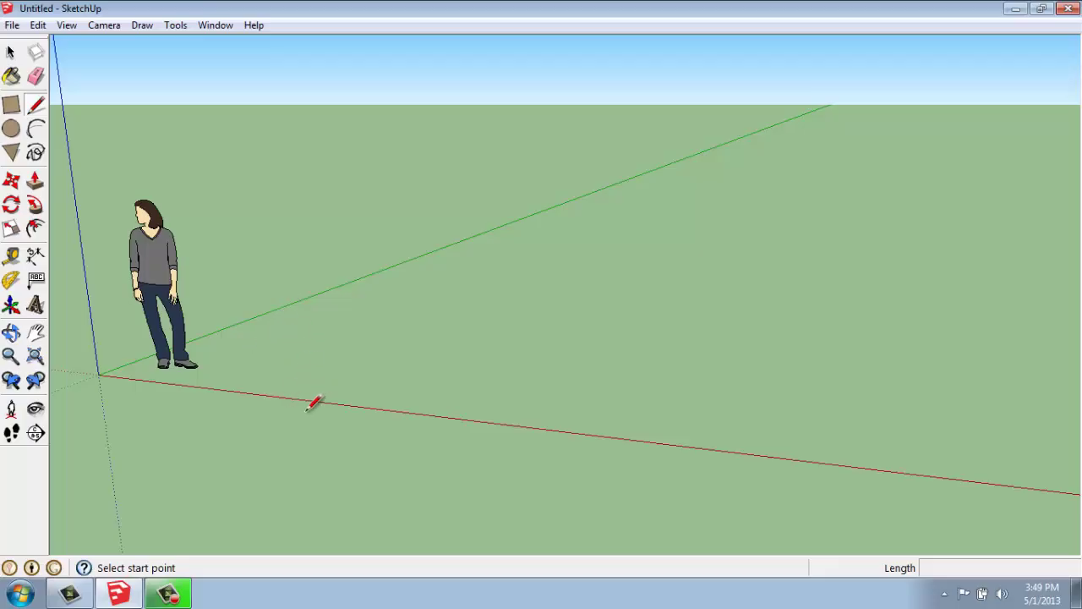
{"action": "left_click", "coordinate": [327, 358]}
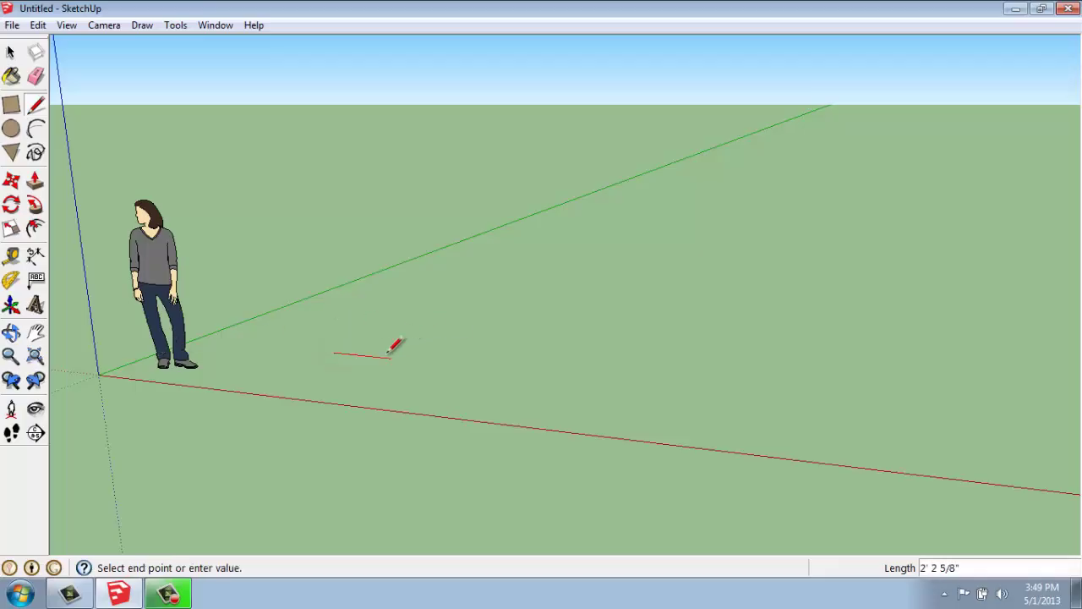
{"action": "scroll", "coordinate": [393, 342], "scroll_direction": "up", "scroll_amount": 2}
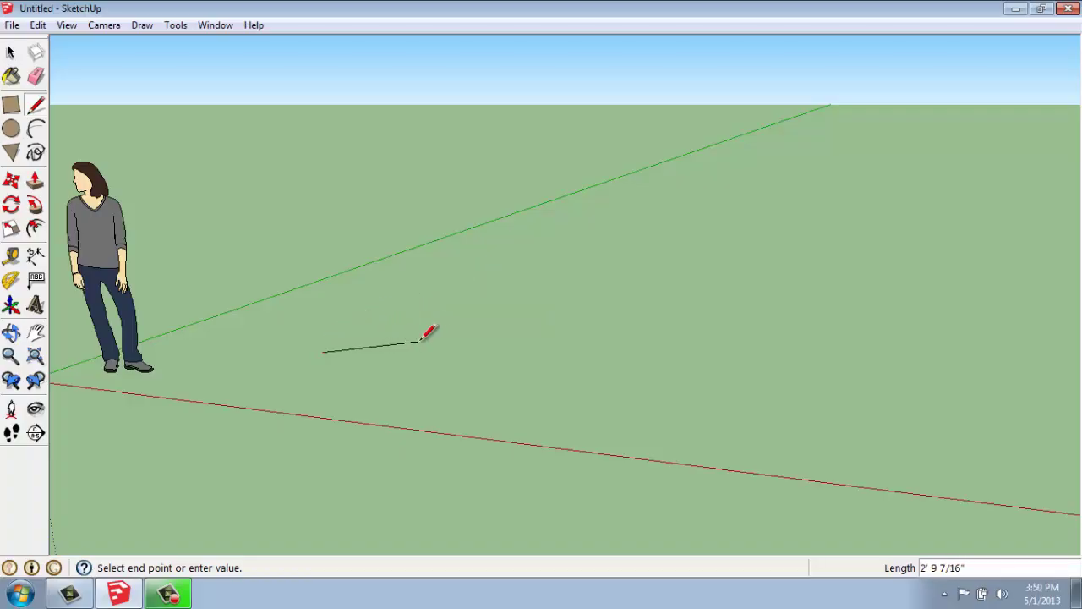
{"action": "left_click", "coordinate": [471, 277]}
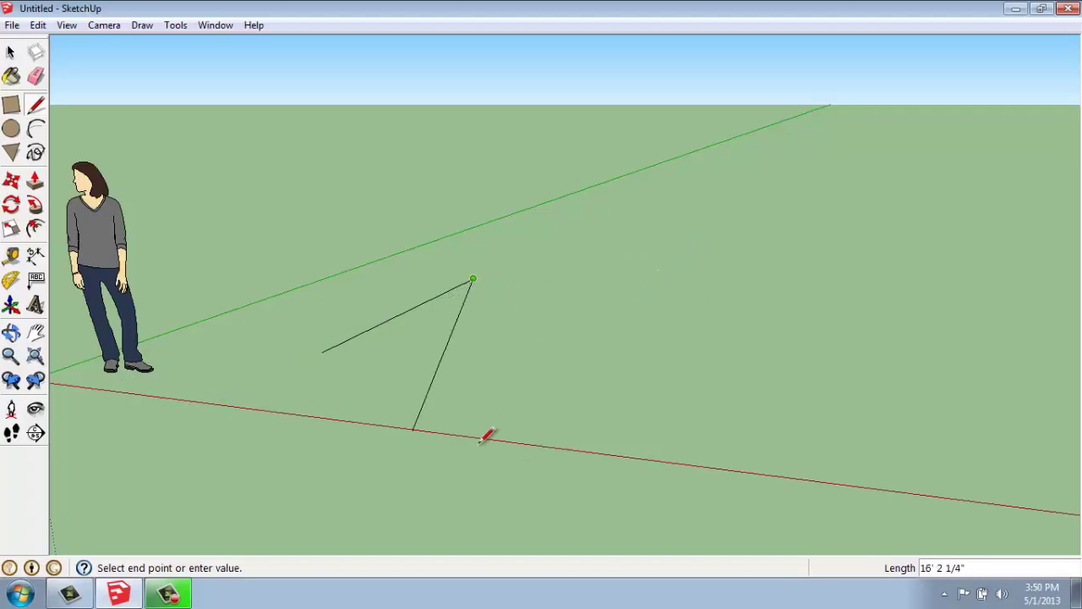
- End the second edge, then place the third edge's endpoint in line with the start point
{"action": "left_click", "coordinate": [623, 290]}
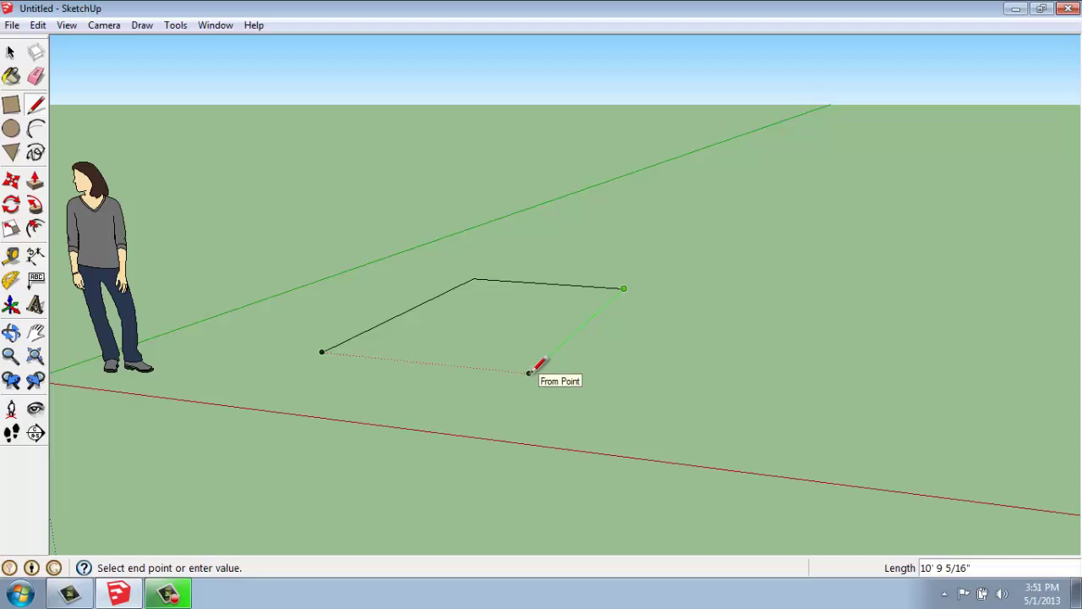
{"action": "left_click", "coordinate": [529, 372]}
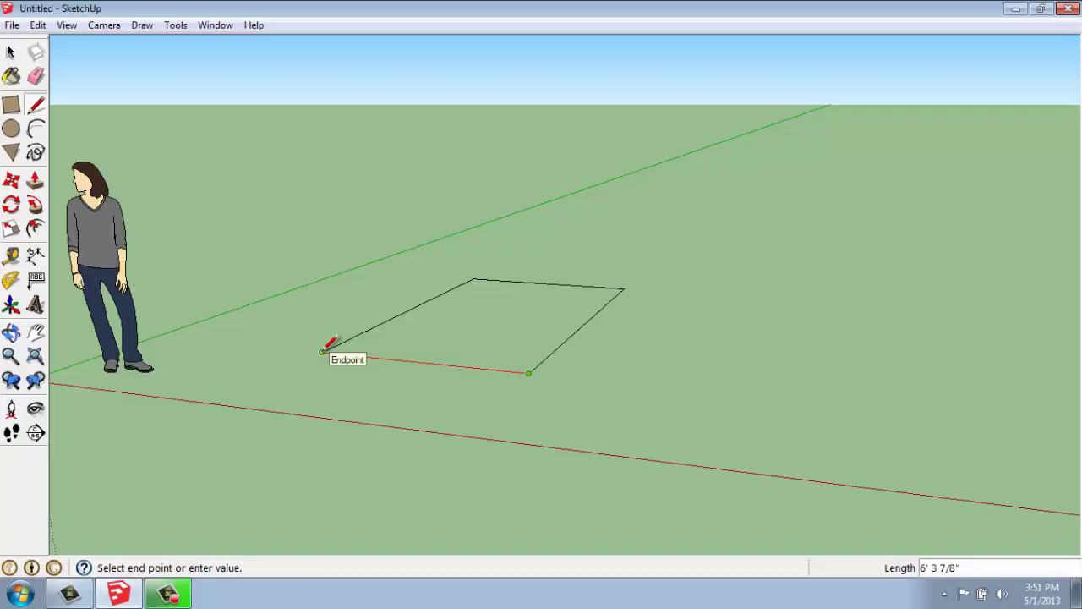
- Close the four-edge outline at its starting corner so it fills into a grey face
{"action": "left_click", "coordinate": [322, 351]}
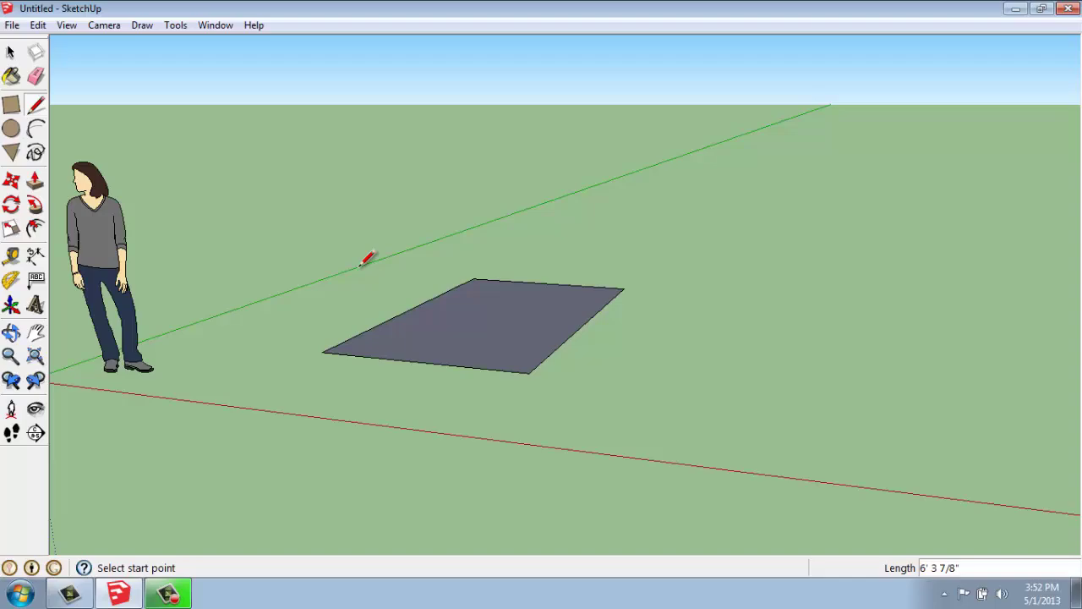
{"action": "left_click", "coordinate": [12, 55]}
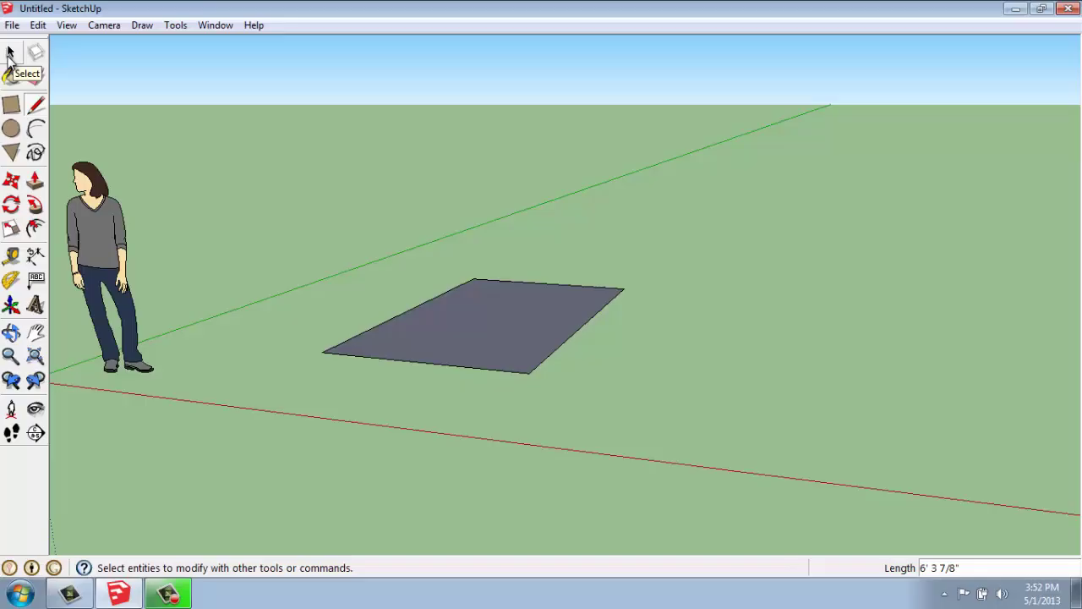
- Viewing from above, select the rectangle's left, bottom, right and top edges in turn, then its face
{"action": "left_click", "coordinate": [10, 54]}
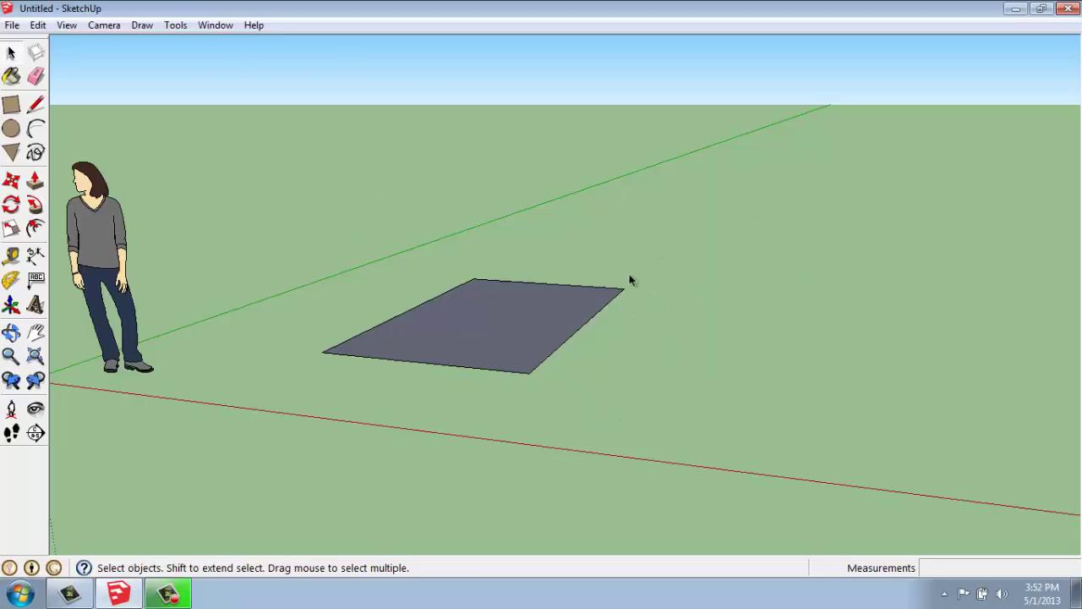
{"action": "middle_click_drag", "start_coordinate": [646, 217], "coordinate": [557, 285]}
{"action": "scroll", "coordinate": [557, 285], "scroll_direction": "up", "scroll_amount": 2}
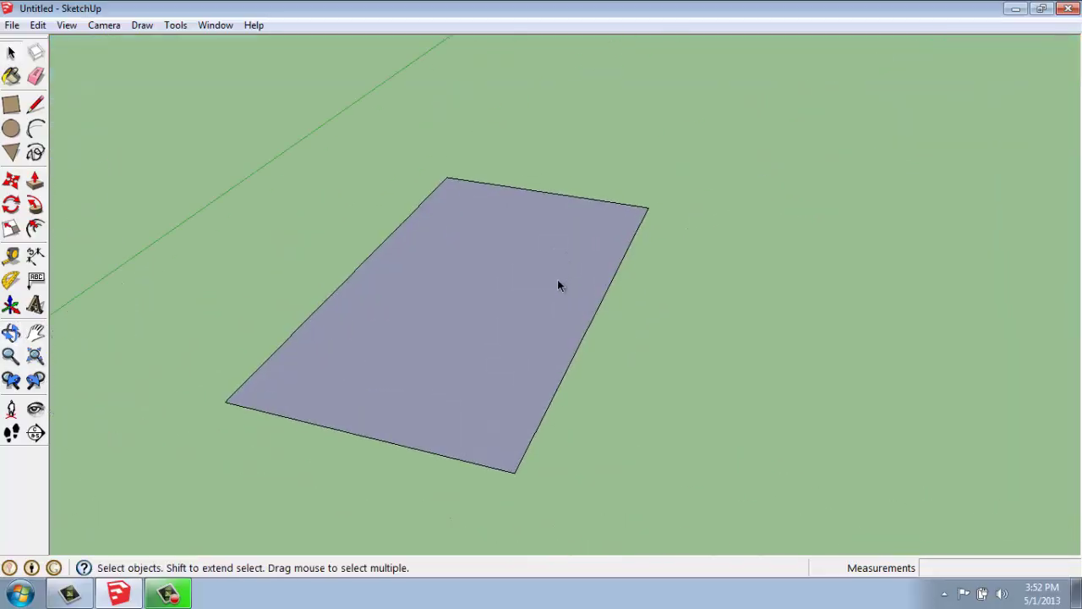
{"action": "left_click", "coordinate": [438, 186]}
{"action": "scroll", "coordinate": [241, 362], "scroll_direction": "up", "scroll_amount": 3}
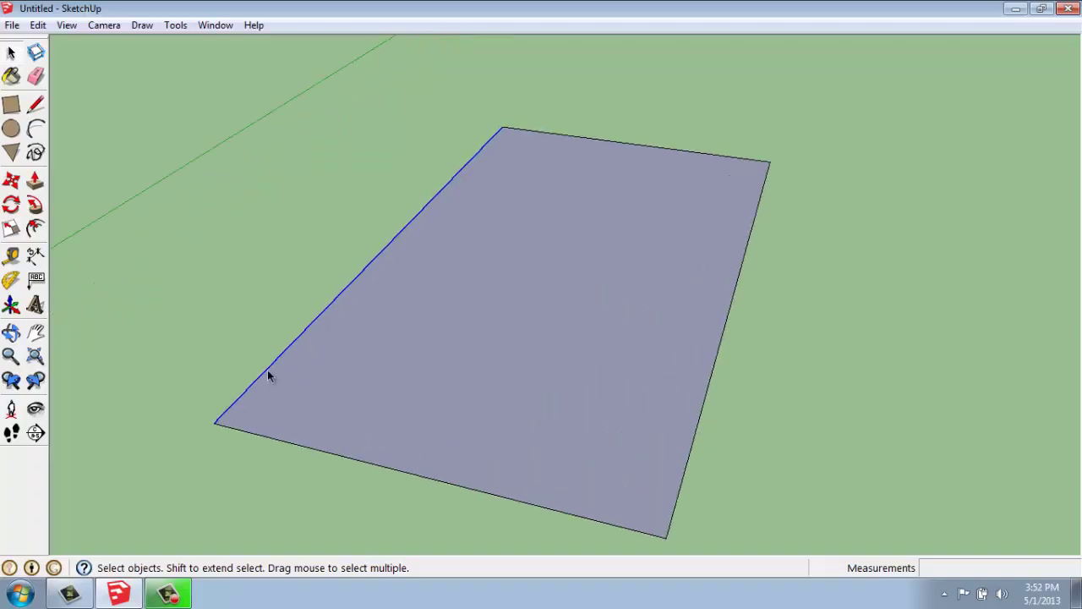
{"action": "left_click", "coordinate": [220, 427]}
{"action": "left_click", "coordinate": [708, 387]}
{"action": "left_click", "coordinate": [676, 150]}
{"action": "left_click", "coordinate": [480, 152]}
{"action": "left_click", "coordinate": [672, 307]}
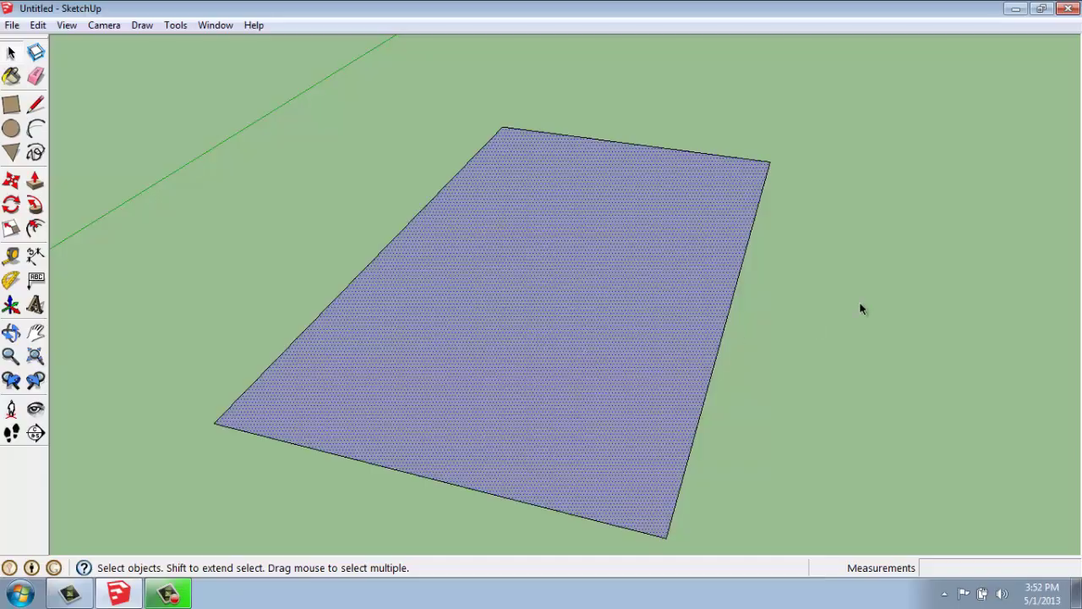
- Select the rectangle's face and delete it
{"action": "left_click", "coordinate": [812, 248]}
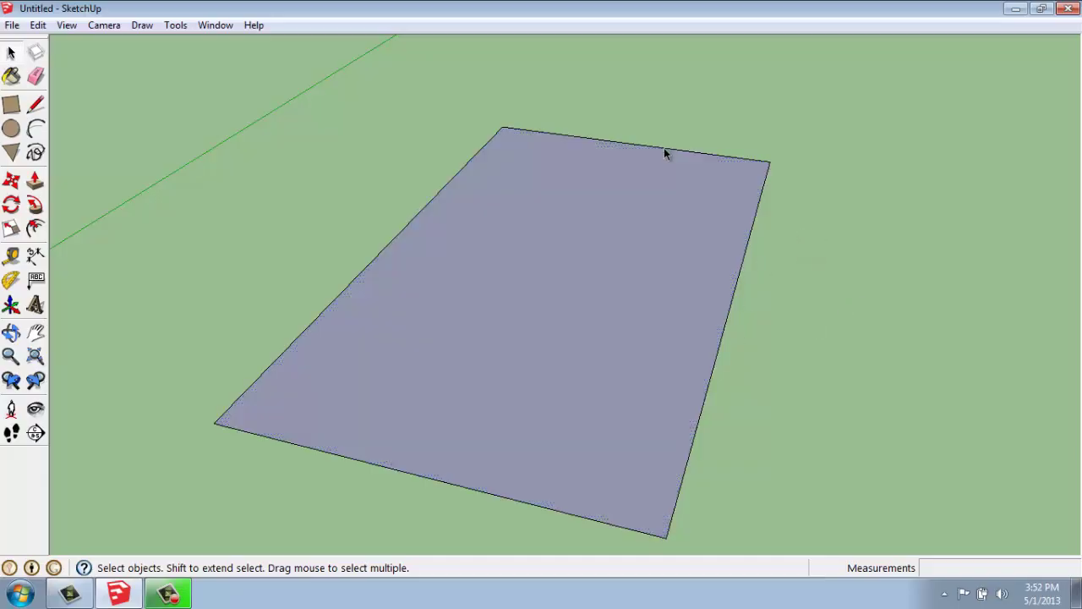
{"action": "left_click", "coordinate": [665, 150]}
{"action": "left_click", "coordinate": [723, 119]}
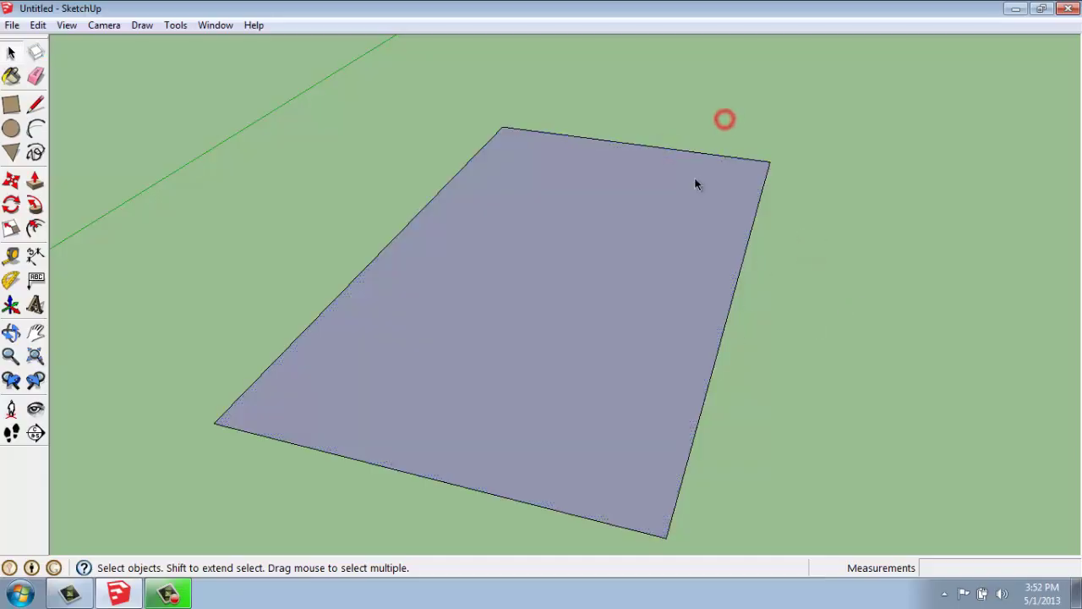
{"action": "left_click", "coordinate": [615, 220]}
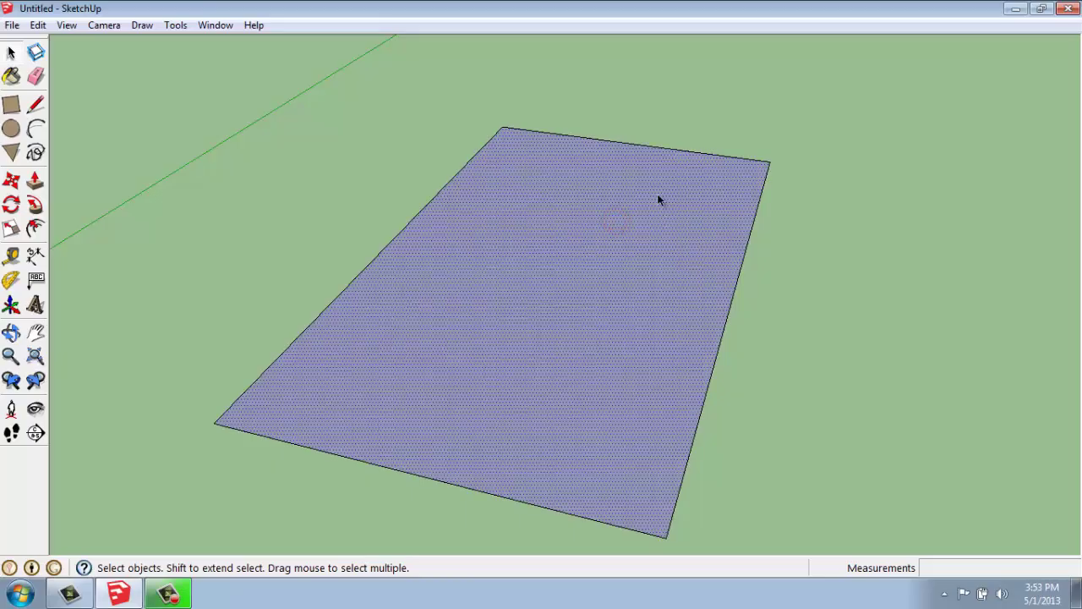
{"action": "key", "text": "Delete"}
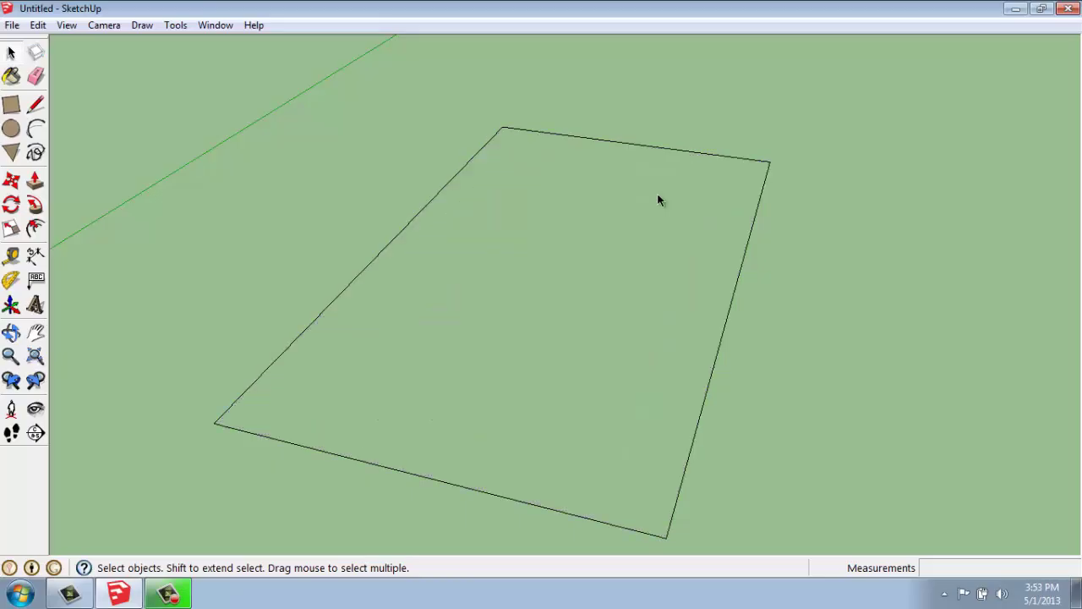
- Box-select the four remaining edges and delete them, then zoom out
{"action": "scroll", "coordinate": [699, 211], "scroll_direction": "down", "scroll_amount": 1}
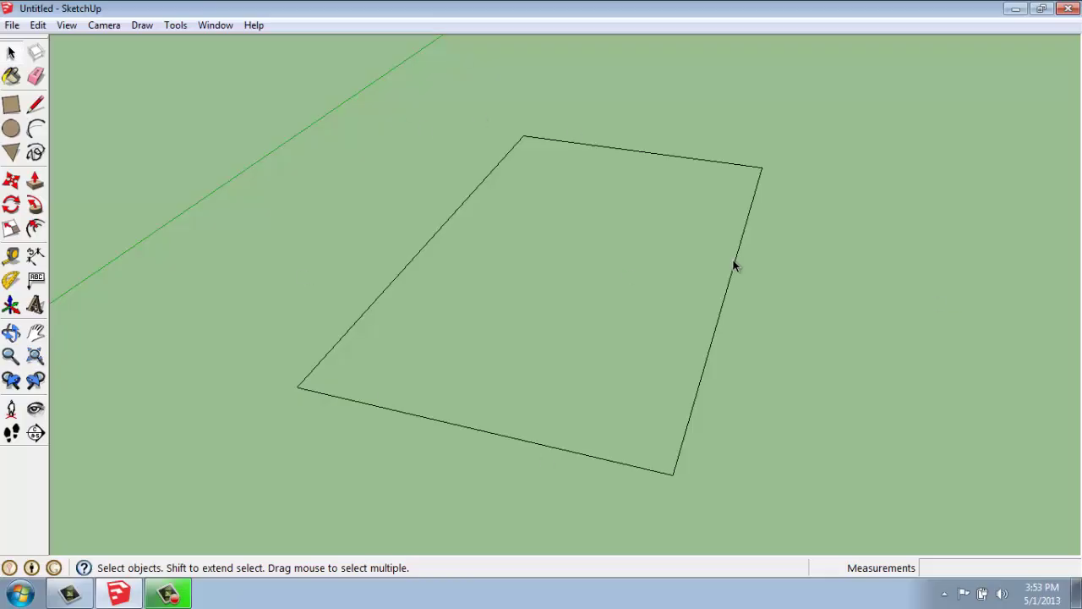
{"action": "left_click_drag", "start_coordinate": [873, 121], "coordinate": [242, 524]}
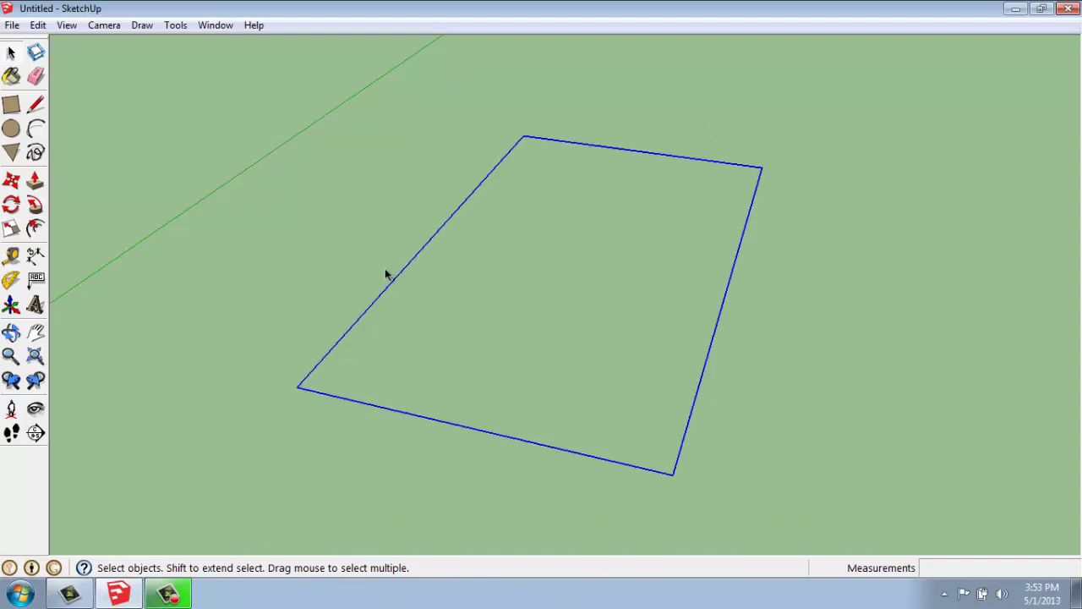
{"action": "key", "text": "Delete"}
{"action": "scroll", "coordinate": [395, 210], "scroll_direction": "down", "scroll_amount": 3}
- Draw edges of 10', 8' and 10' from a ground point, then close at the start into a face
{"action": "left_click", "coordinate": [35, 103]}
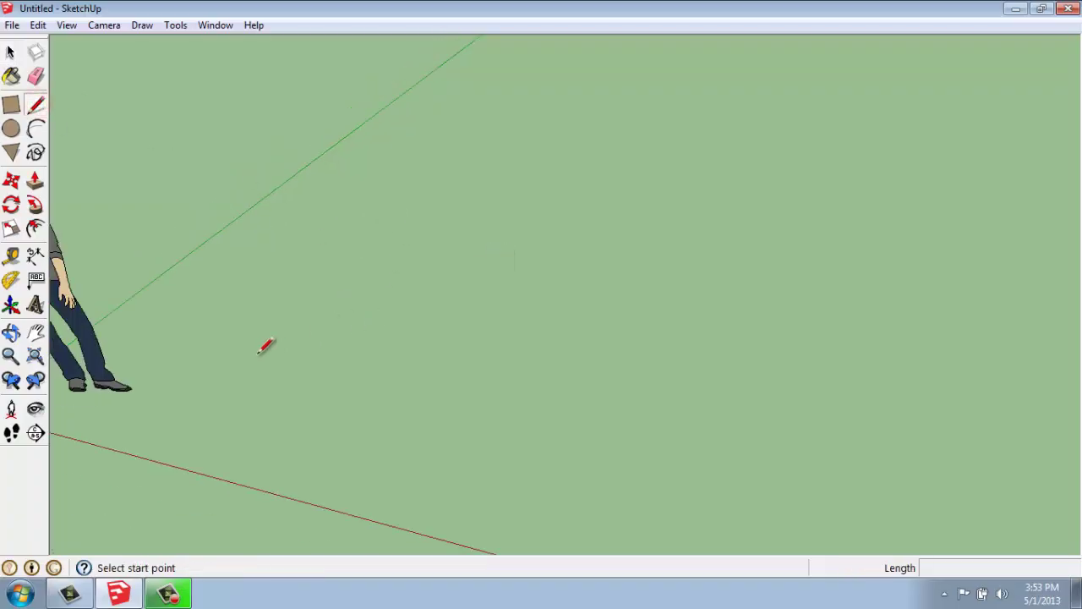
{"action": "left_click", "coordinate": [257, 354]}
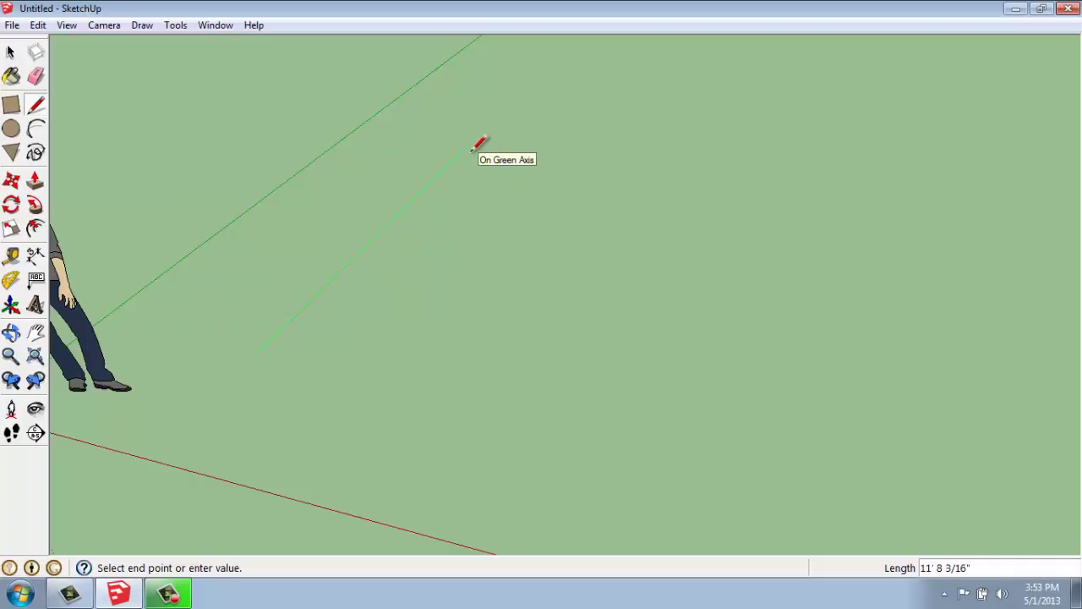
{"action": "type", "text": "10"}
{"action": "key", "text": "Return"}
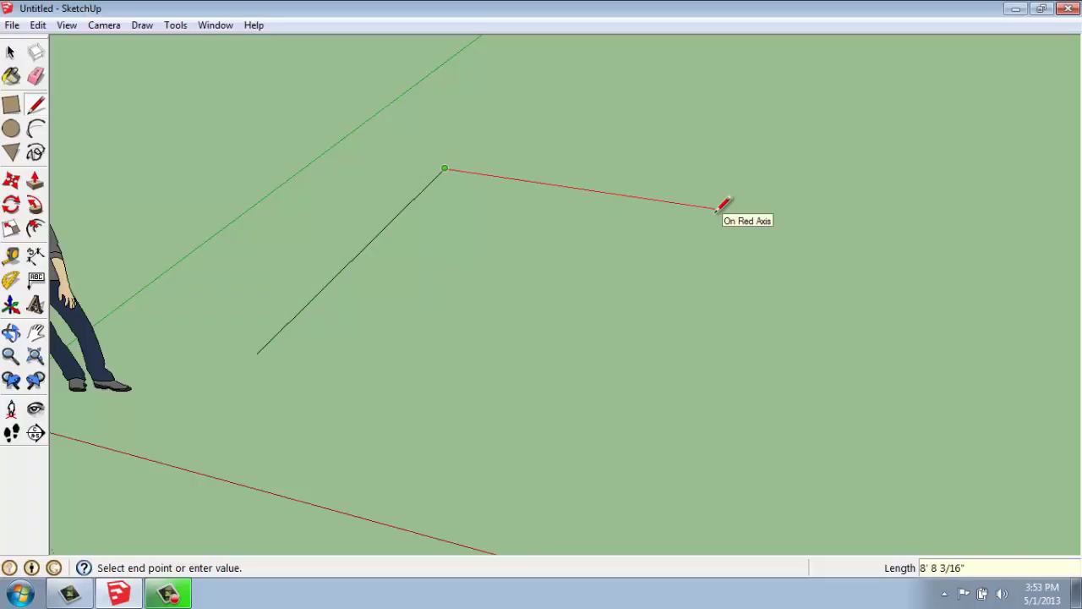
{"action": "type", "text": "8"}
{"action": "key", "text": "Return"}
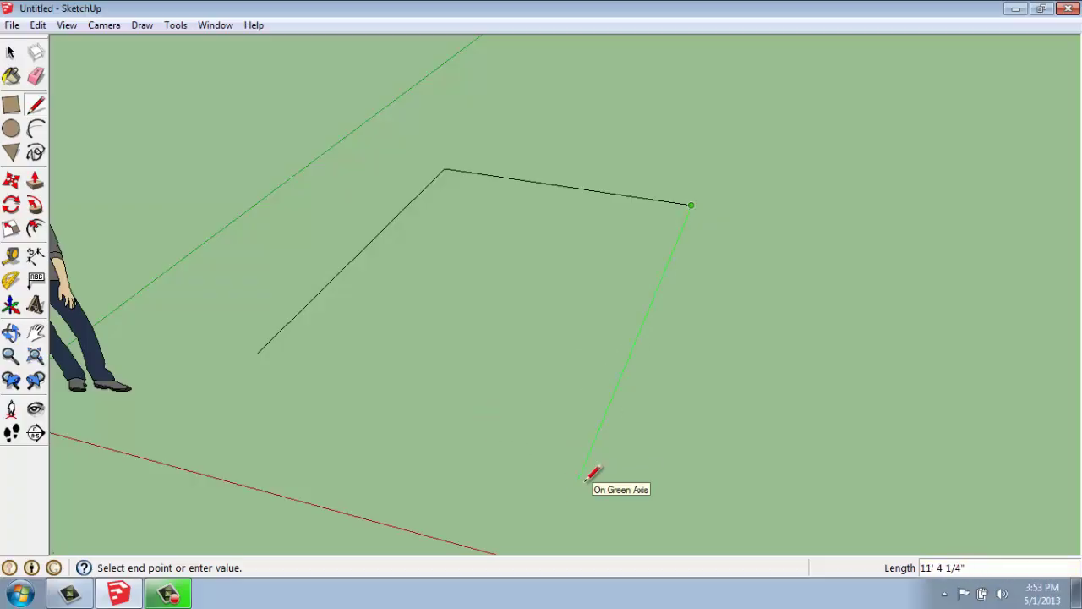
{"action": "type", "text": "10"}
{"action": "key", "text": "Return"}
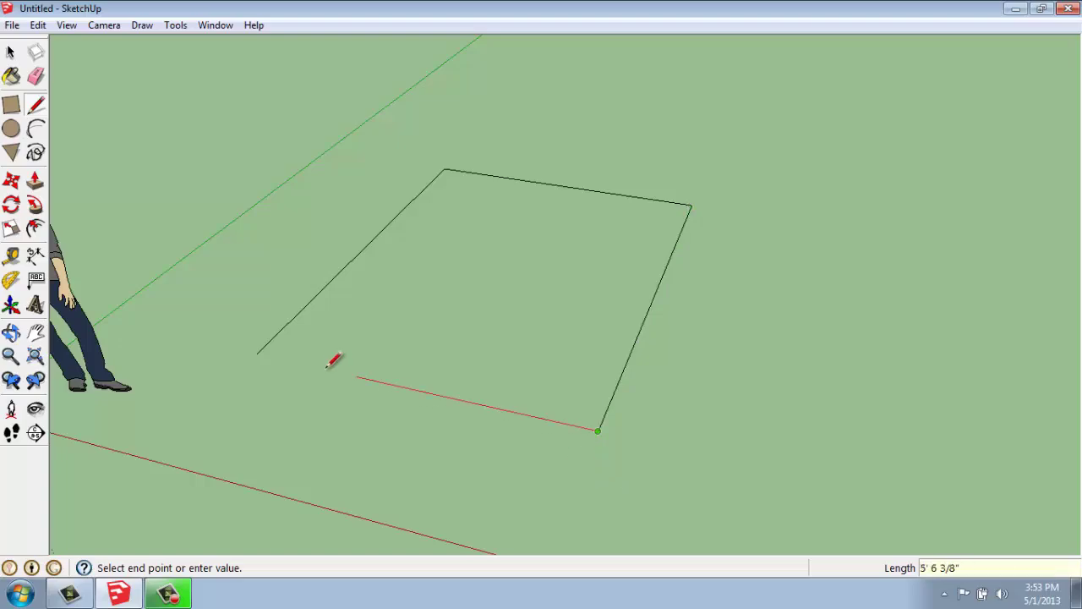
{"action": "left_click", "coordinate": [257, 353]}
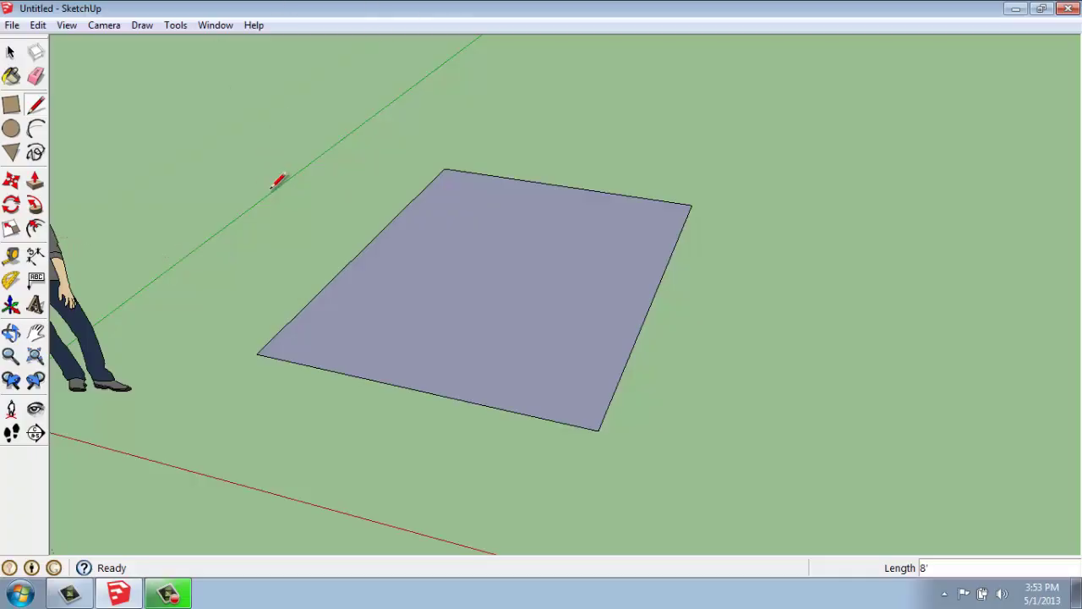
- Select the rectangle's top edge, then try a selection box, clearing each attempt
{"action": "key", "text": "space"}
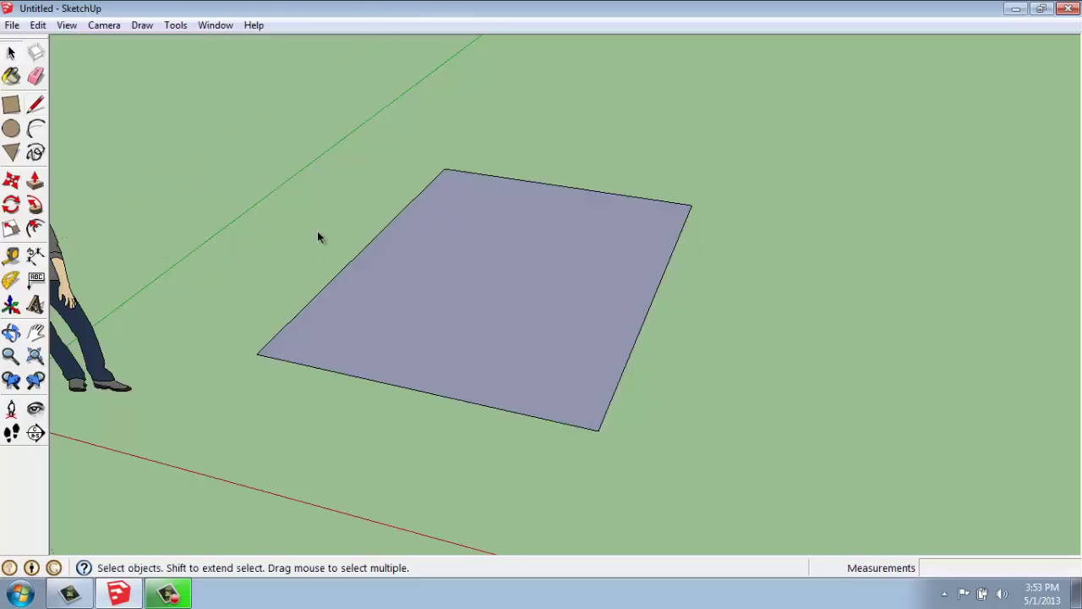
{"action": "left_click", "coordinate": [474, 176]}
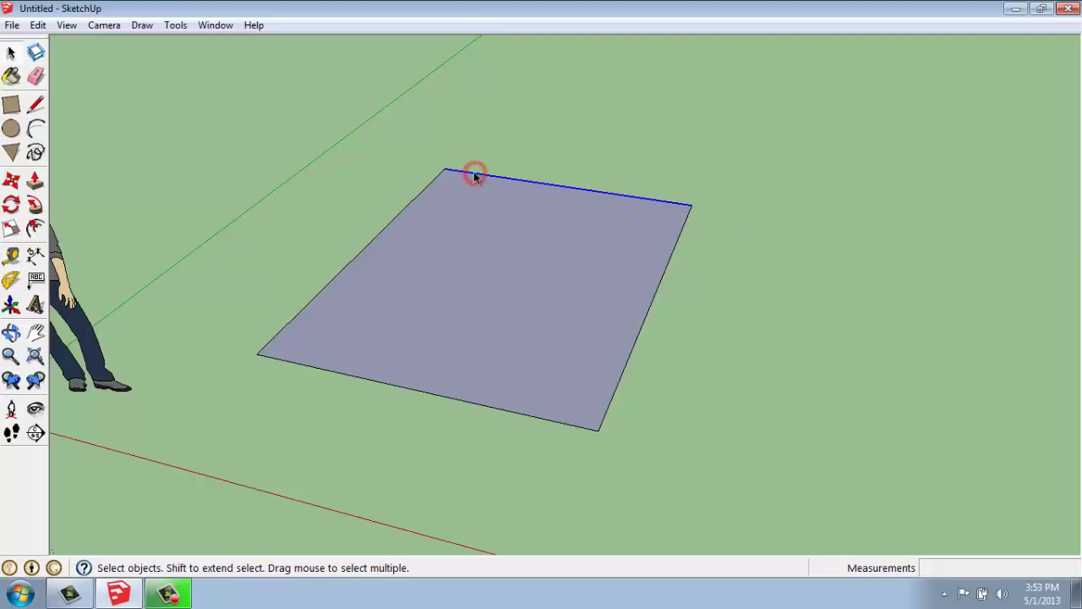
{"action": "left_click", "coordinate": [763, 145]}
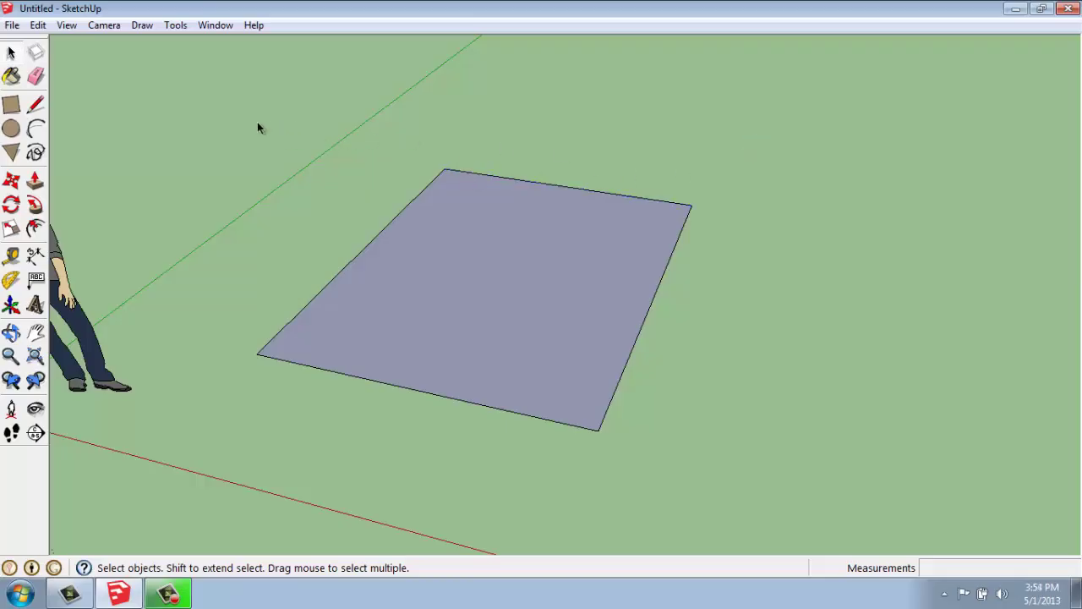
{"action": "left_click_drag", "start_coordinate": [246, 118], "coordinate": [777, 293]}
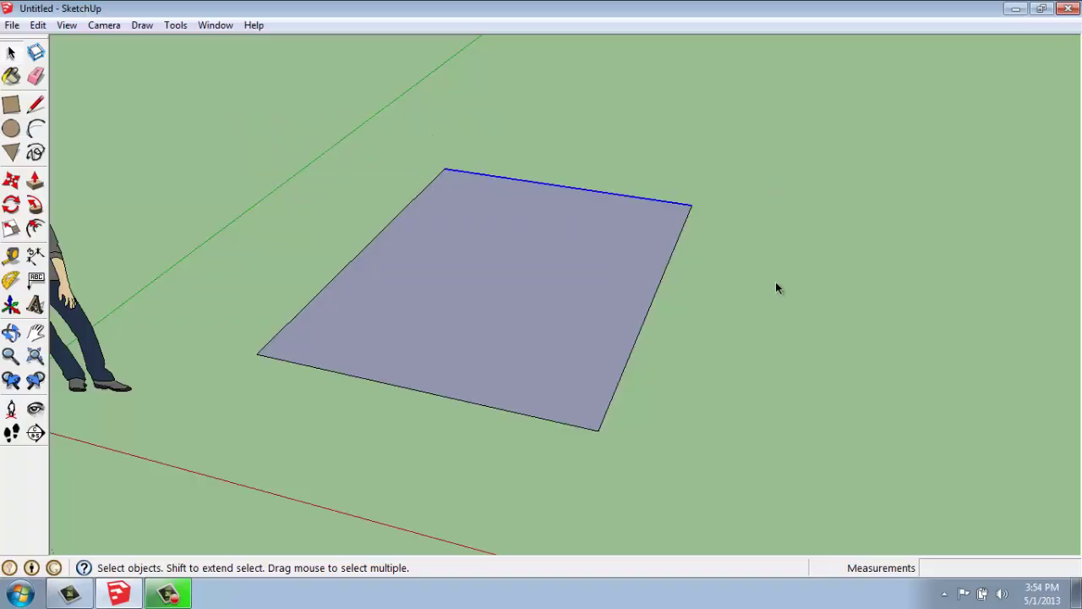
{"action": "left_click", "coordinate": [724, 265]}
{"action": "scroll", "coordinate": [661, 251], "scroll_direction": "down", "scroll_amount": 3}
{"action": "middle_click_drag", "start_coordinate": [661, 250], "coordinate": [615, 171]}
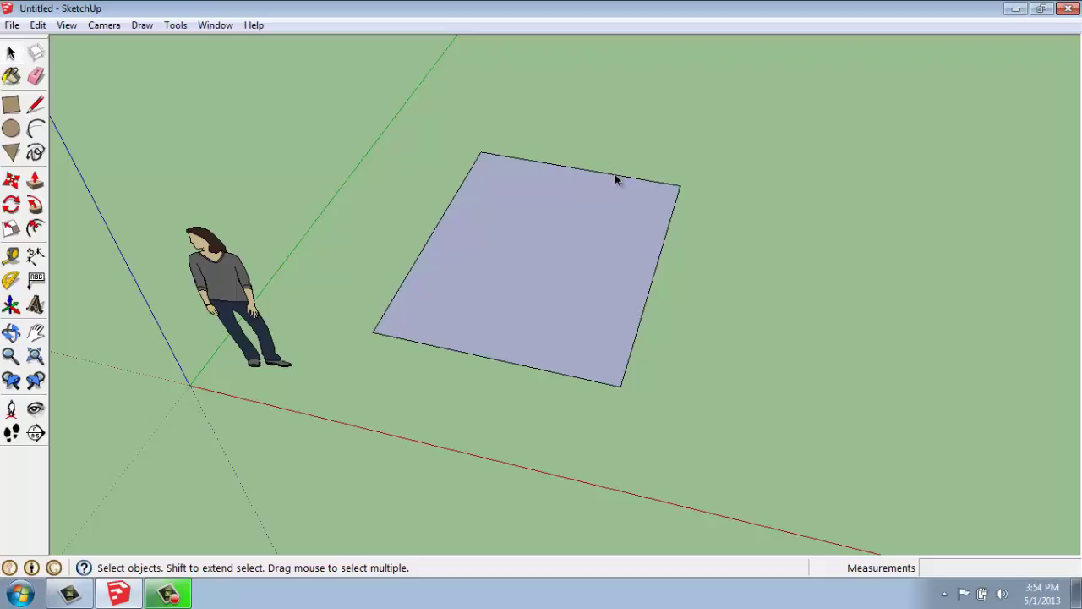
- Pick the rectangle's edges and face one by one, adding and removing edges, then deselect all
{"action": "left_click", "coordinate": [615, 175]}
{"action": "left_click", "coordinate": [461, 190]}
{"action": "left_click", "coordinate": [448, 346]}
{"action": "left_click", "coordinate": [748, 259]}
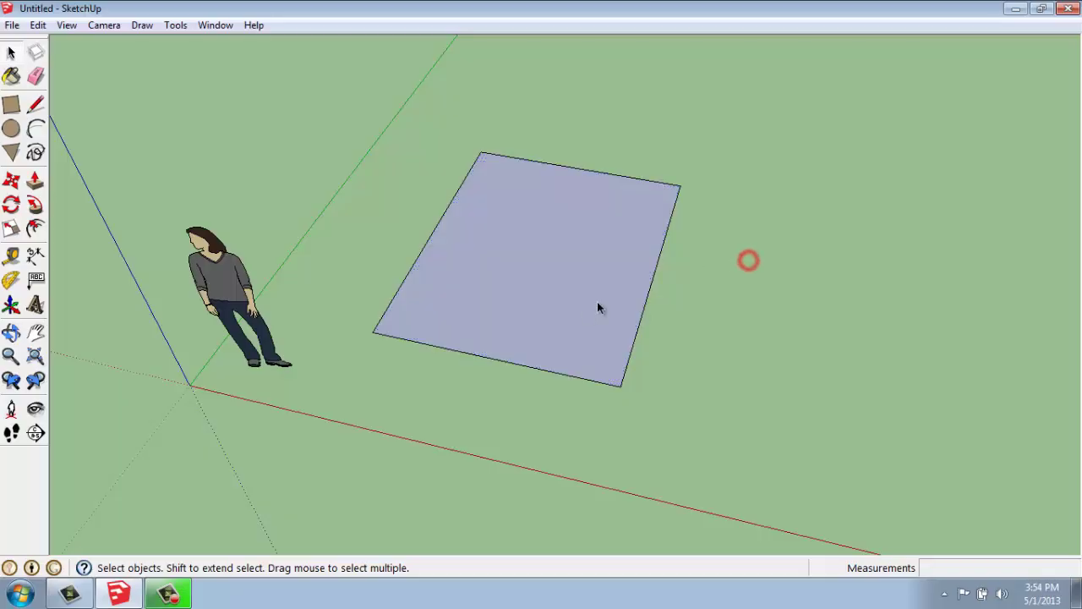
{"action": "left_click", "coordinate": [411, 271]}
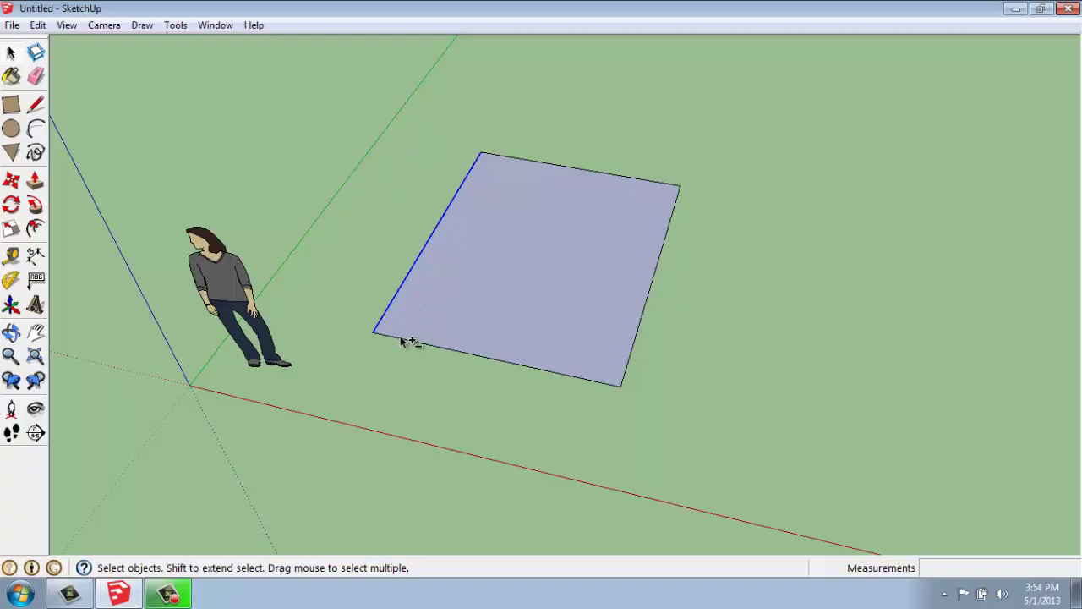
{"action": "left_click", "coordinate": [401, 338], "text": "shift"}
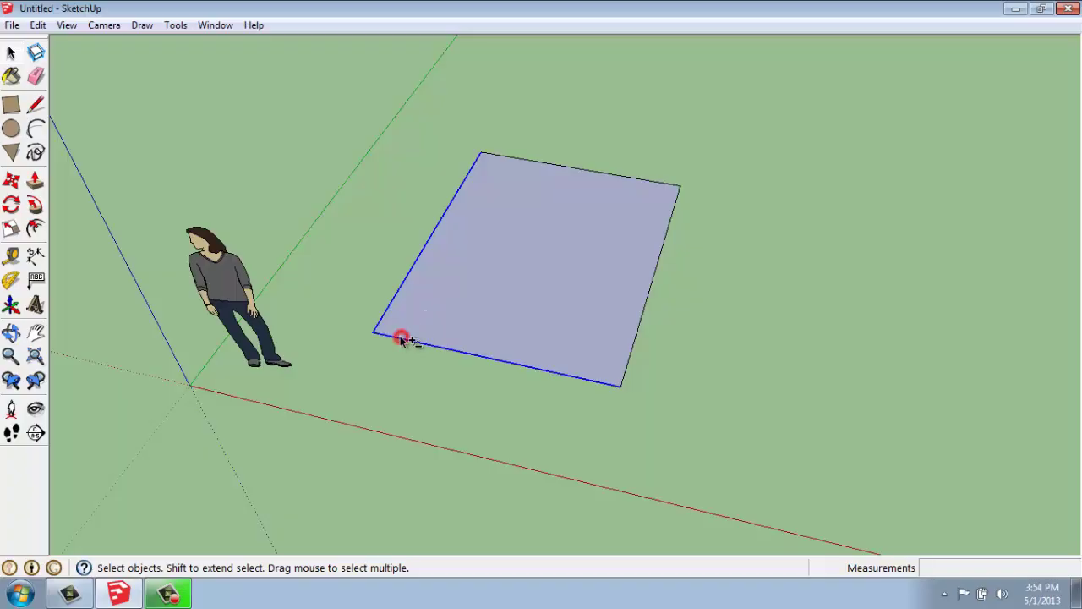
{"action": "left_click", "coordinate": [645, 310], "text": "shift"}
{"action": "left_click", "coordinate": [414, 268], "text": "shift"}
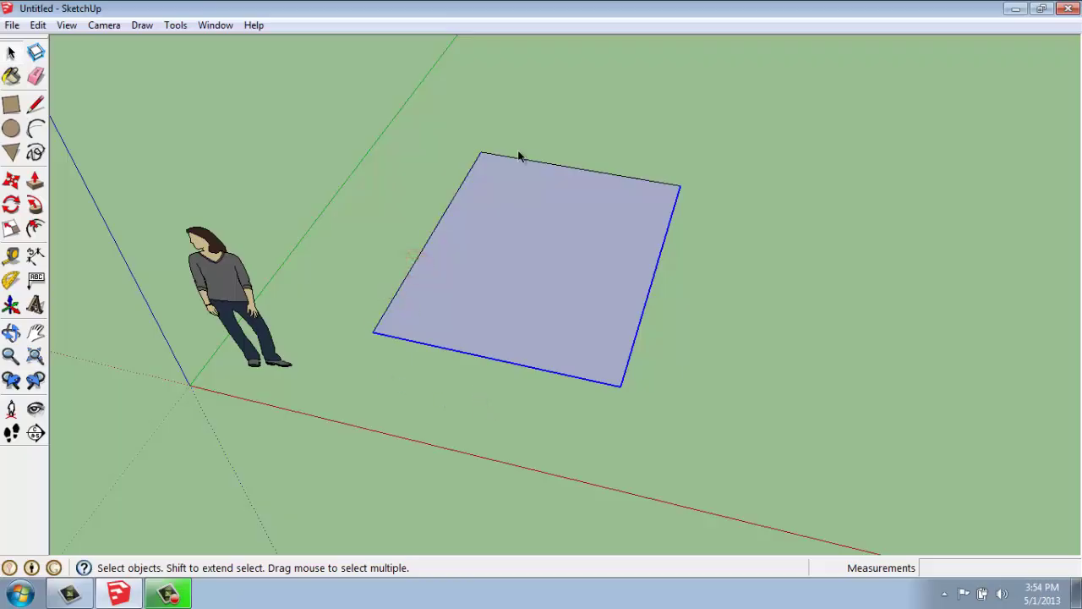
{"action": "left_click", "coordinate": [594, 128]}
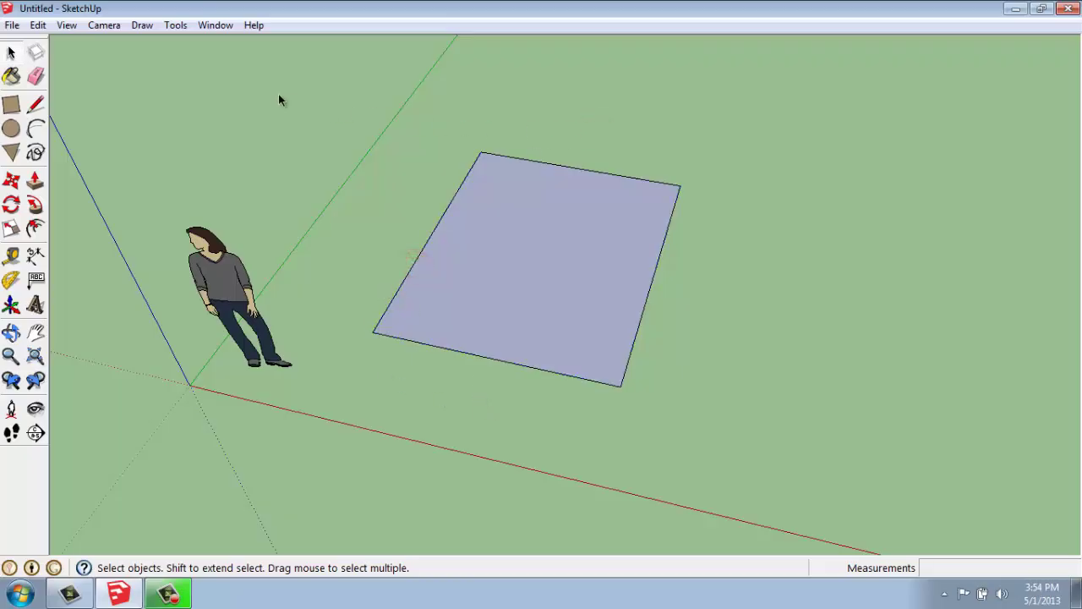
- Drag a crossing box over the whole rectangle and its edges, then delete it
{"action": "left_click_drag", "start_coordinate": [250, 83], "coordinate": [826, 283]}
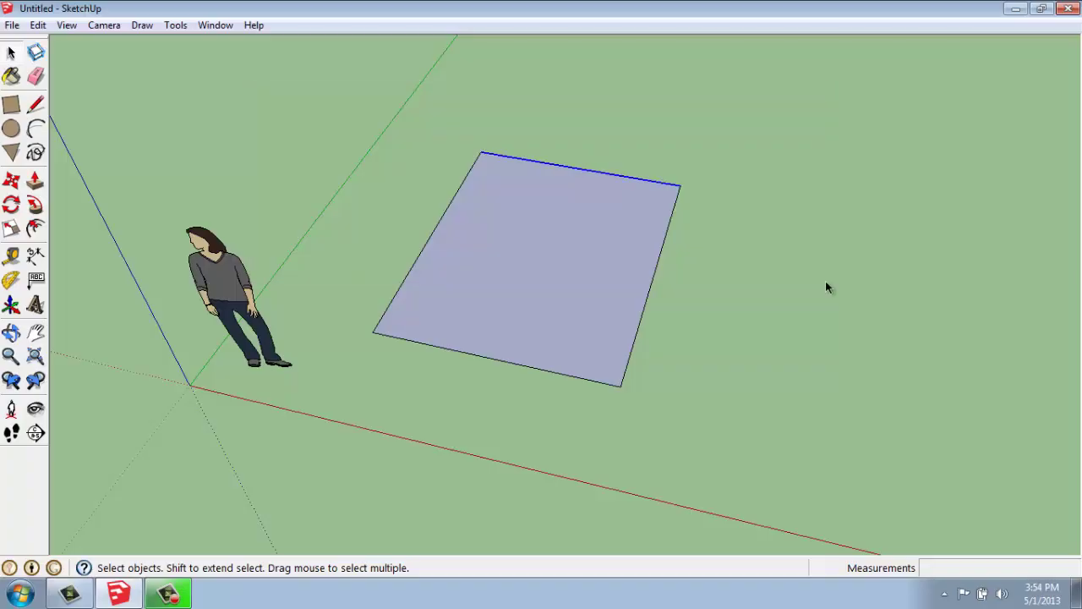
{"action": "left_click", "coordinate": [775, 168]}
{"action": "left_click_drag", "start_coordinate": [846, 86], "coordinate": [382, 253]}
{"action": "left_click", "coordinate": [845, 135]}
{"action": "left_click_drag", "start_coordinate": [815, 106], "coordinate": [529, 335]}
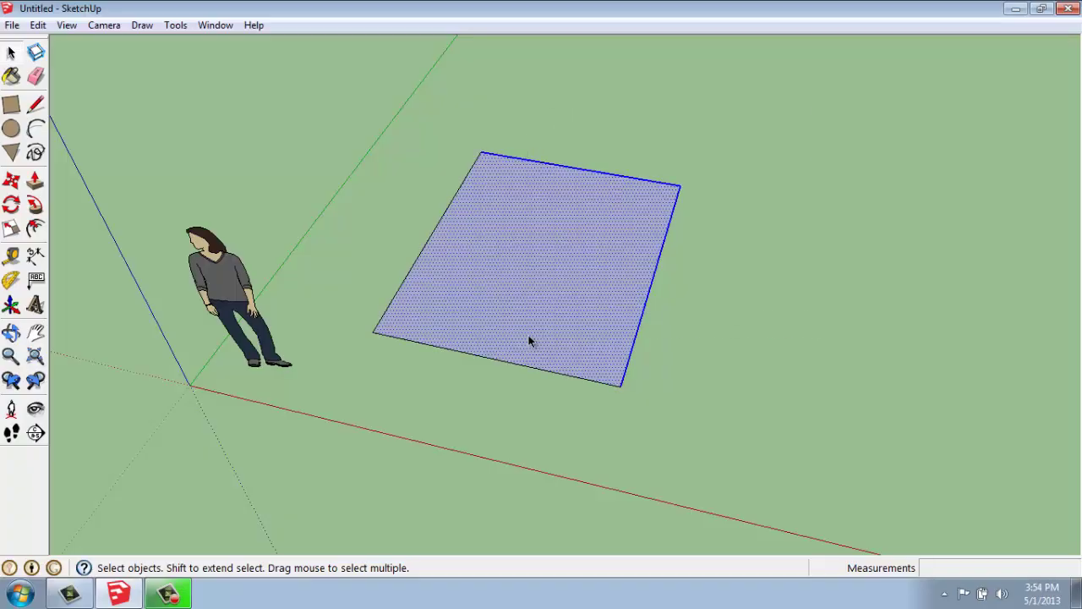
{"action": "left_click", "coordinate": [764, 115]}
{"action": "left_click_drag", "start_coordinate": [841, 102], "coordinate": [351, 424]}
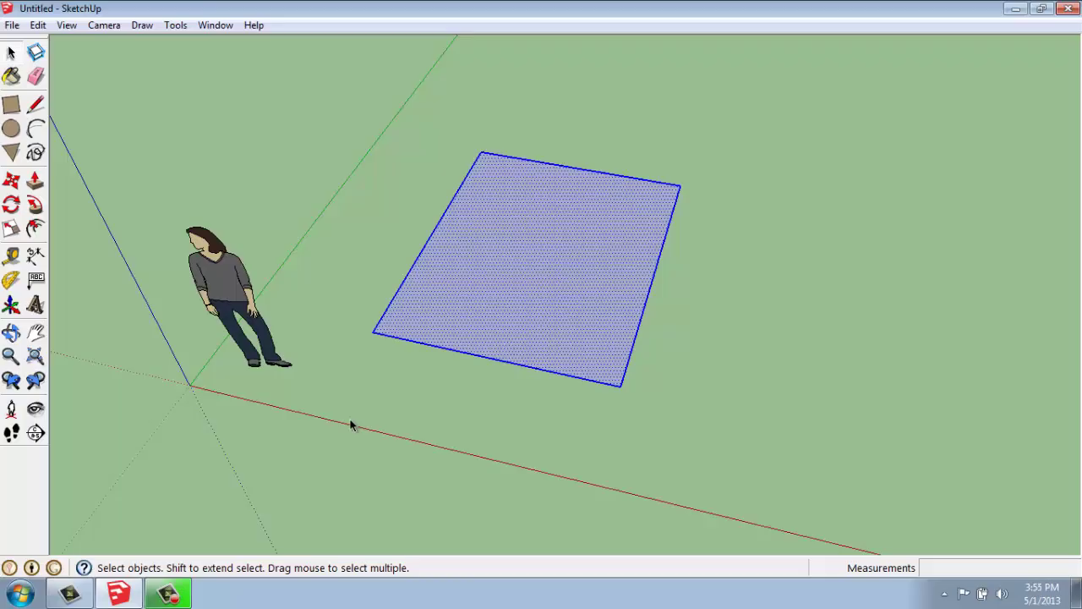
{"action": "key", "text": "Delete"}
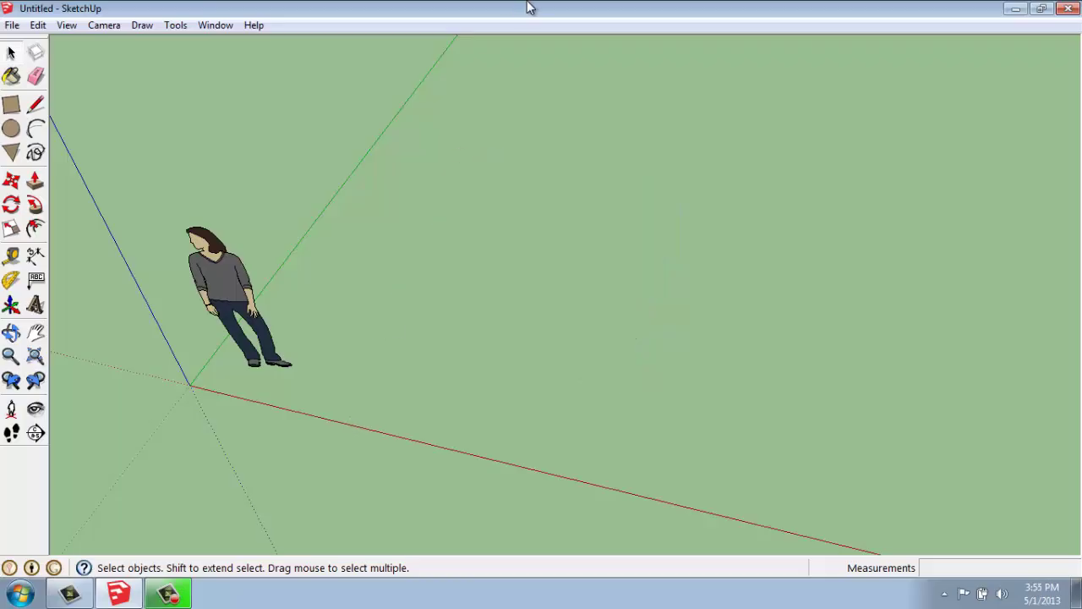
- Draw a square floor with 10' edges from a ground point, closing the outline into a face
{"action": "middle_click_drag", "start_coordinate": [548, 364], "coordinate": [653, 253]}
{"action": "scroll", "coordinate": [600, 254], "scroll_direction": "down", "scroll_amount": 1}
{"action": "scroll", "coordinate": [597, 279], "scroll_direction": "down", "scroll_amount": 1}
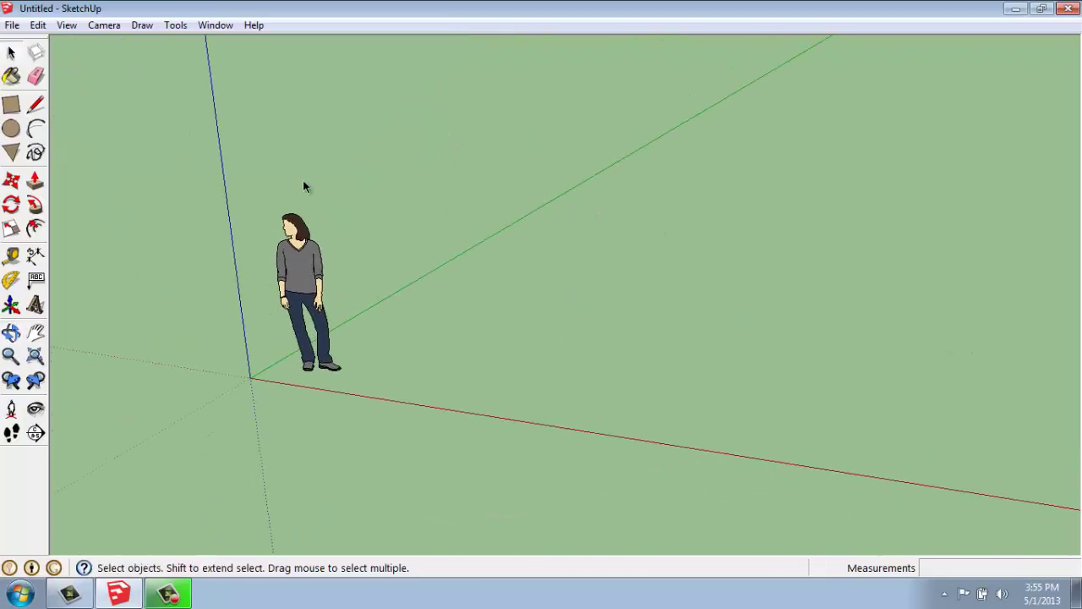
{"action": "left_click", "coordinate": [36, 104]}
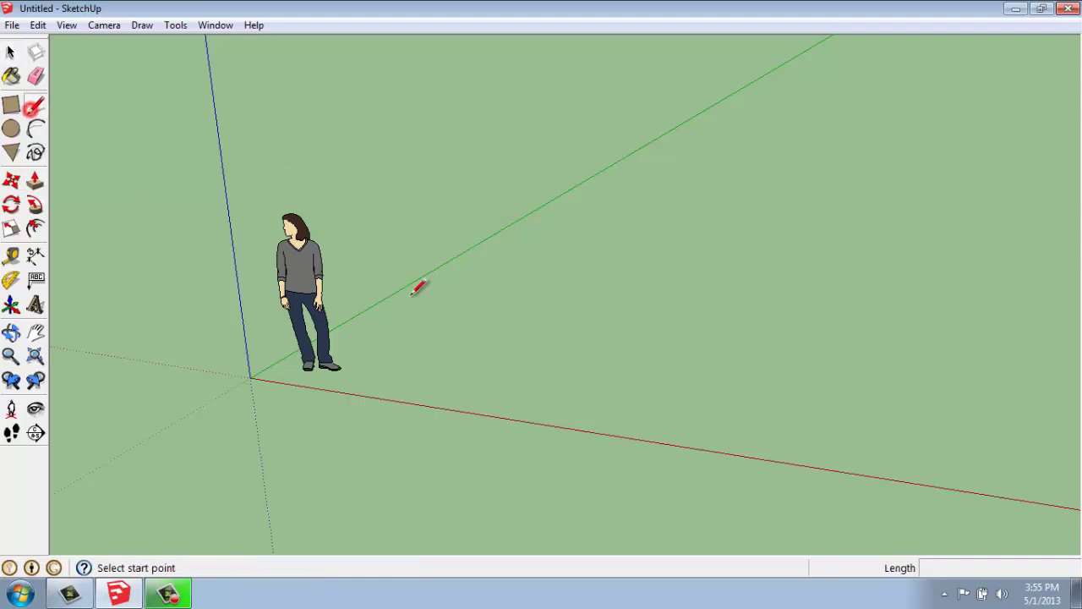
{"action": "left_click", "coordinate": [398, 337]}
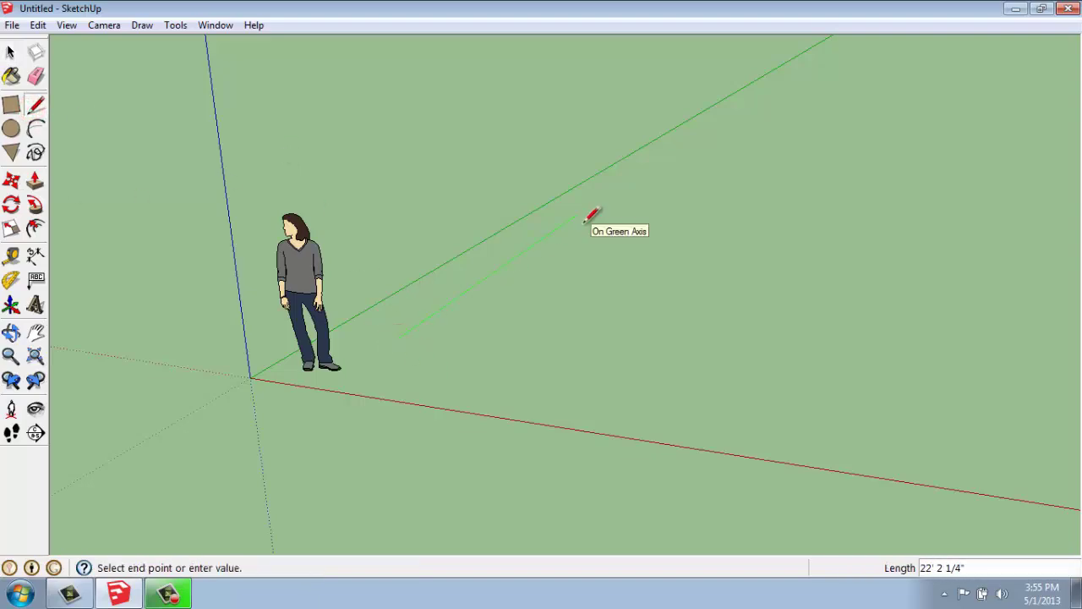
{"action": "type", "text": "10"}
{"action": "key", "text": "Return"}
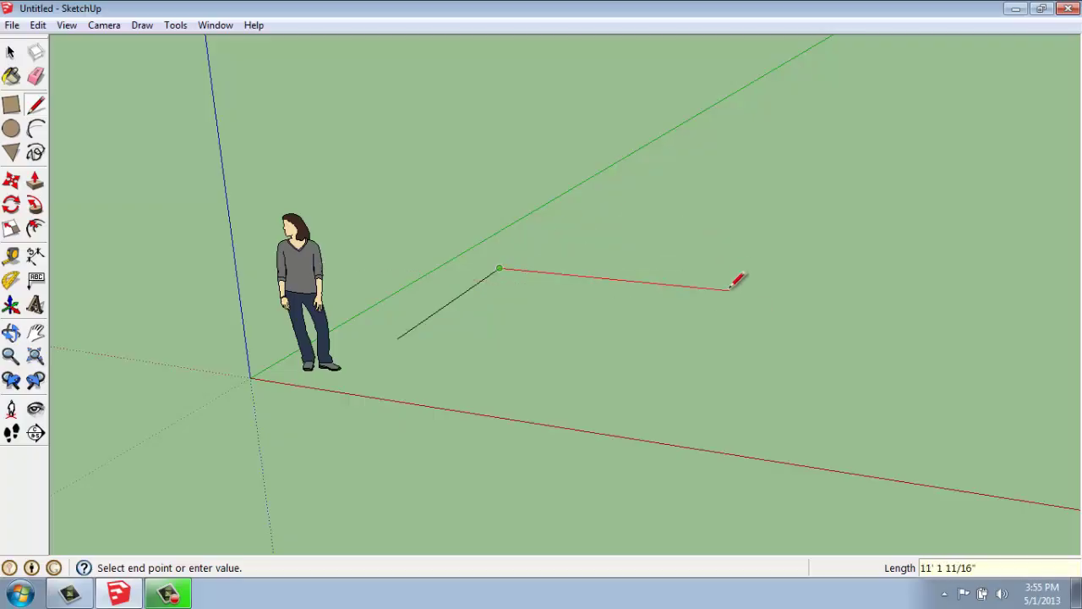
{"action": "type", "text": "10"}
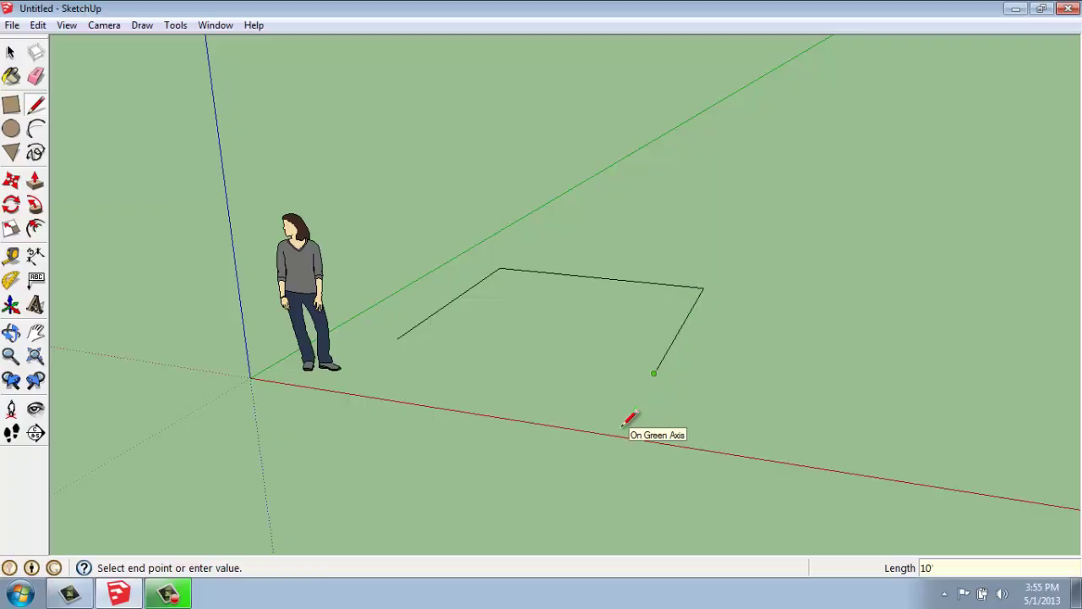
{"action": "left_click", "coordinate": [614, 408]}
{"action": "left_click", "coordinate": [399, 337]}
{"action": "key", "text": "space"}
{"action": "mouse_move", "coordinate": [672, 258]}
{"action": "middle_mouse_down"}
{"action": "mouse_move", "coordinate": [638, 478]}
{"action": "mouse_move", "coordinate": [512, 474]}
{"action": "mouse_move", "coordinate": [589, 191]}
{"action": "mouse_move", "coordinate": [667, 173]}
{"action": "mouse_move", "coordinate": [592, 362]}
{"action": "middle_mouse_up"}
- Raise a 10' vertical edge from the floor corner, add a 10' top edge and close the wall face
{"action": "middle_click_drag", "start_coordinate": [699, 350], "coordinate": [654, 297]}
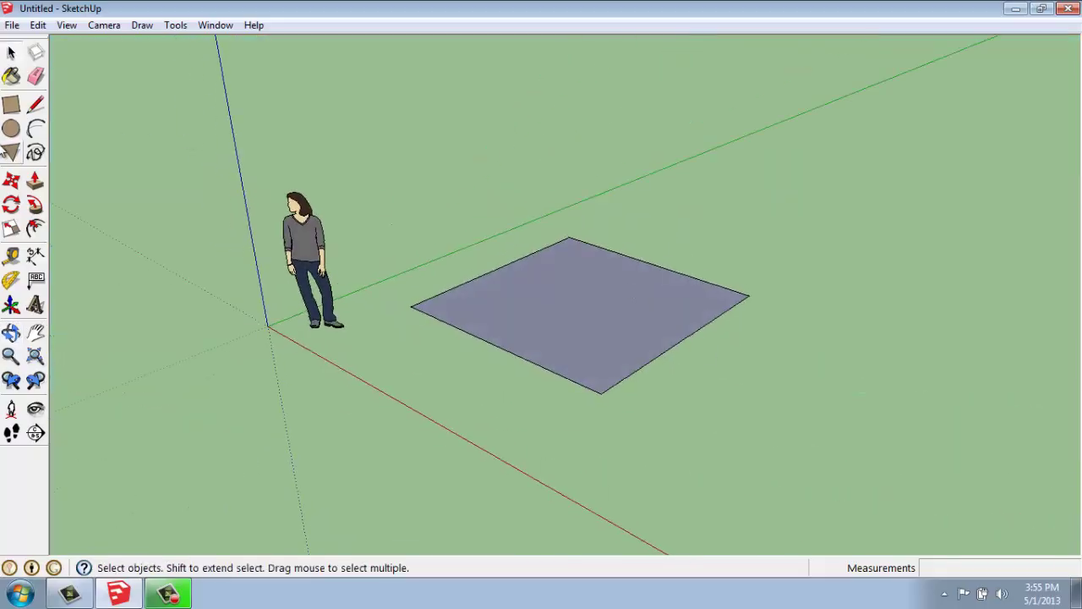
{"action": "left_click", "coordinate": [36, 104]}
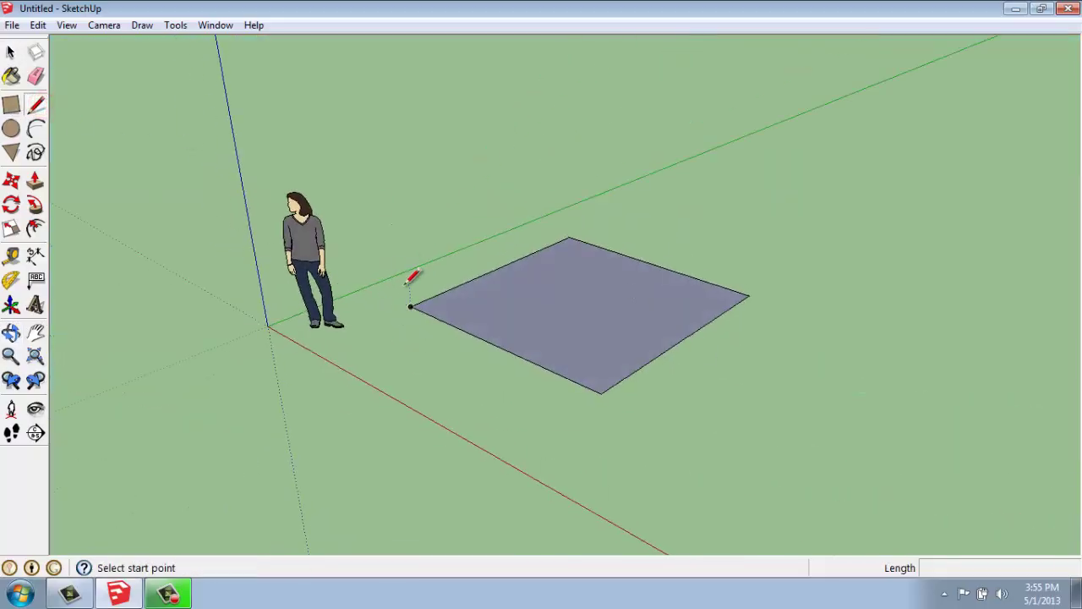
{"action": "left_click", "coordinate": [412, 306]}
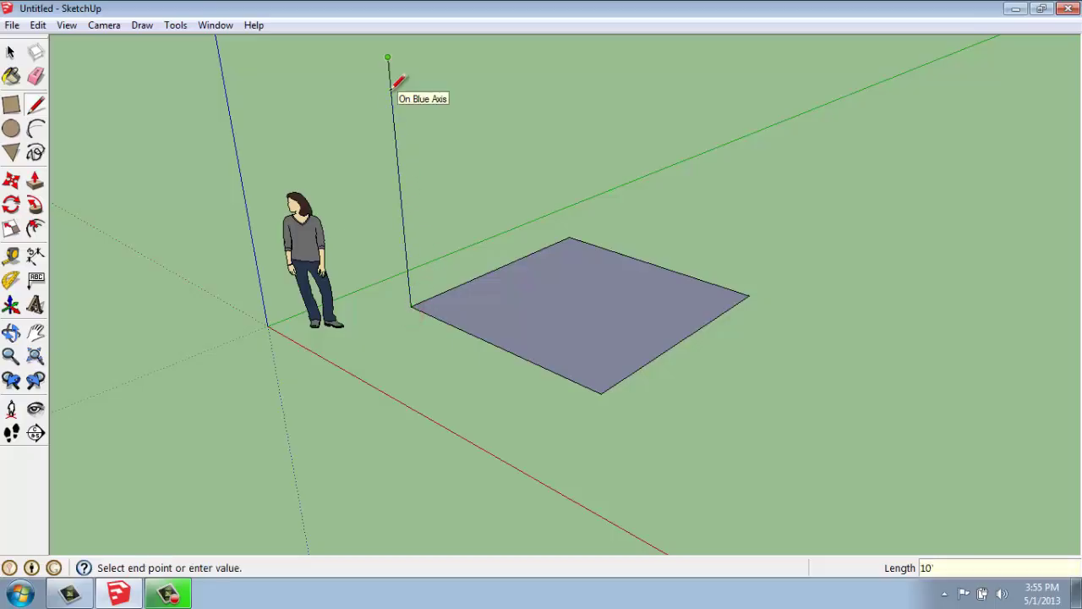
{"action": "left_click", "coordinate": [387, 59]}
{"action": "middle_click_drag", "start_coordinate": [597, 135], "coordinate": [781, 158]}
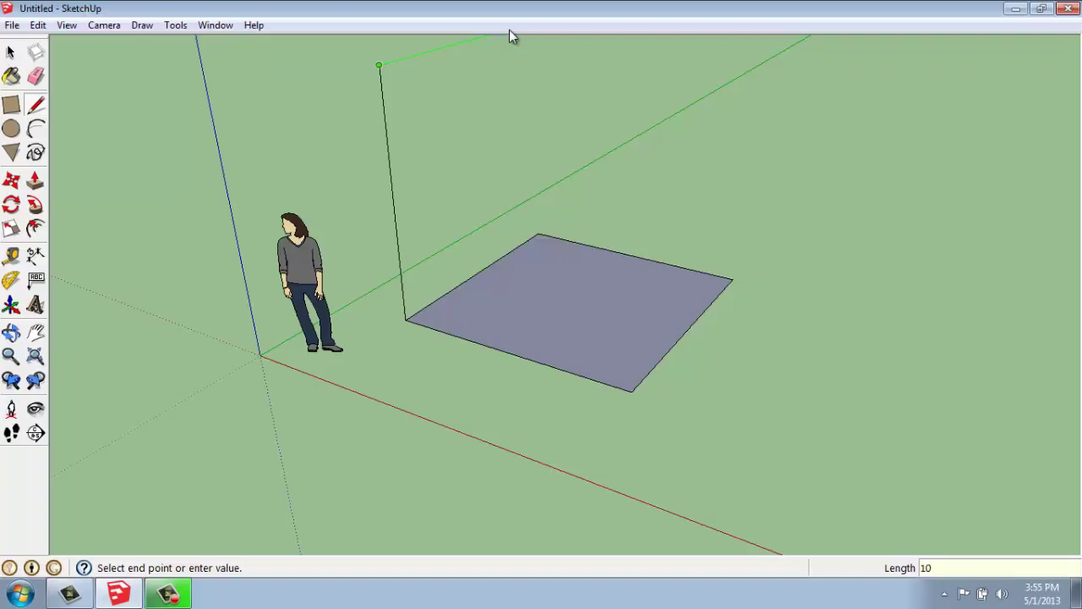
{"action": "key", "text": "Return"}
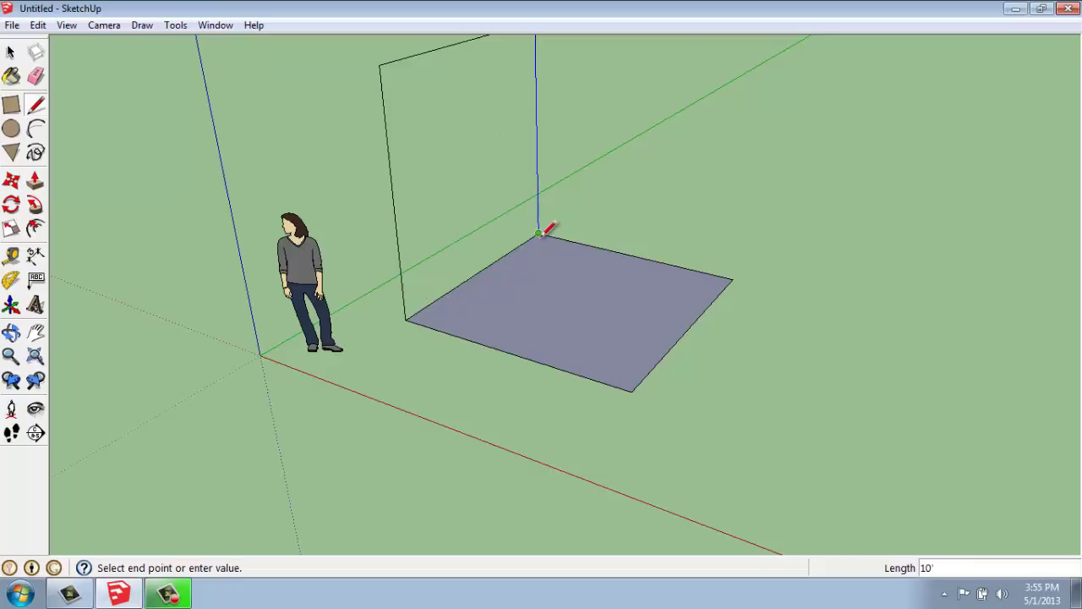
{"action": "left_click", "coordinate": [538, 230]}
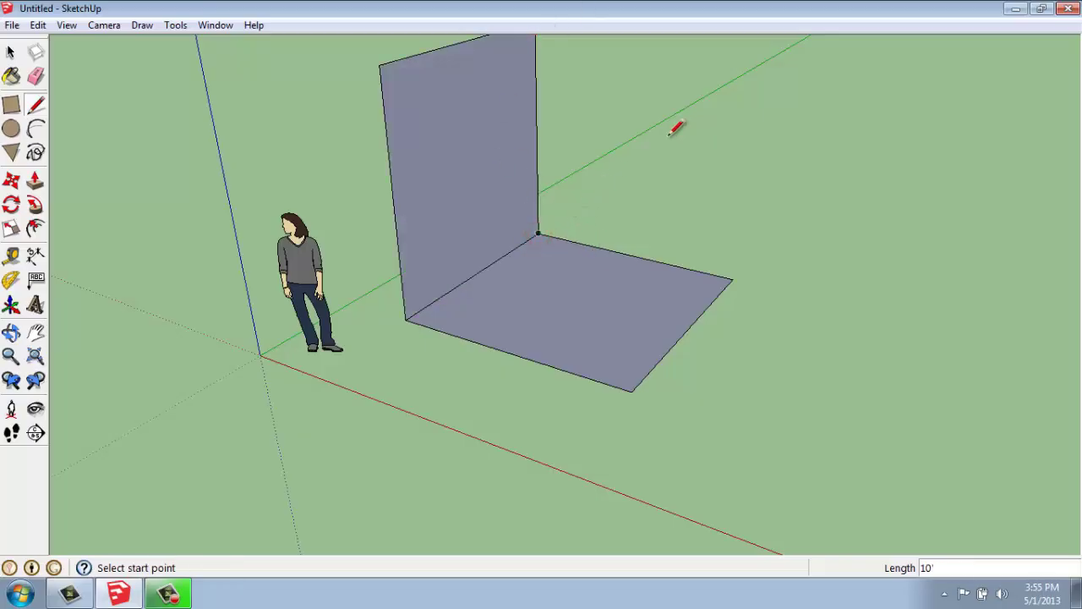
{"action": "mouse_move", "coordinate": [676, 127]}
{"action": "middle_mouse_down"}
{"action": "mouse_move", "coordinate": [665, 171]}
{"action": "mouse_move", "coordinate": [696, 104]}
{"action": "mouse_move", "coordinate": [672, 147]}
{"action": "middle_mouse_up"}
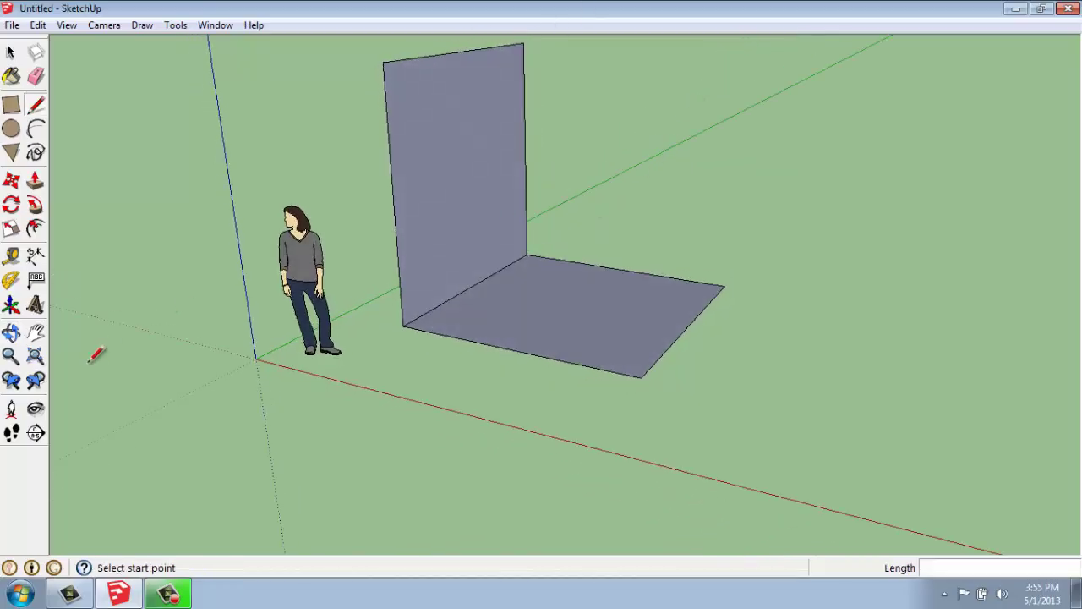
{"action": "left_click", "coordinate": [35, 332]}
{"action": "left_click_drag", "start_coordinate": [595, 181], "coordinate": [502, 245]}
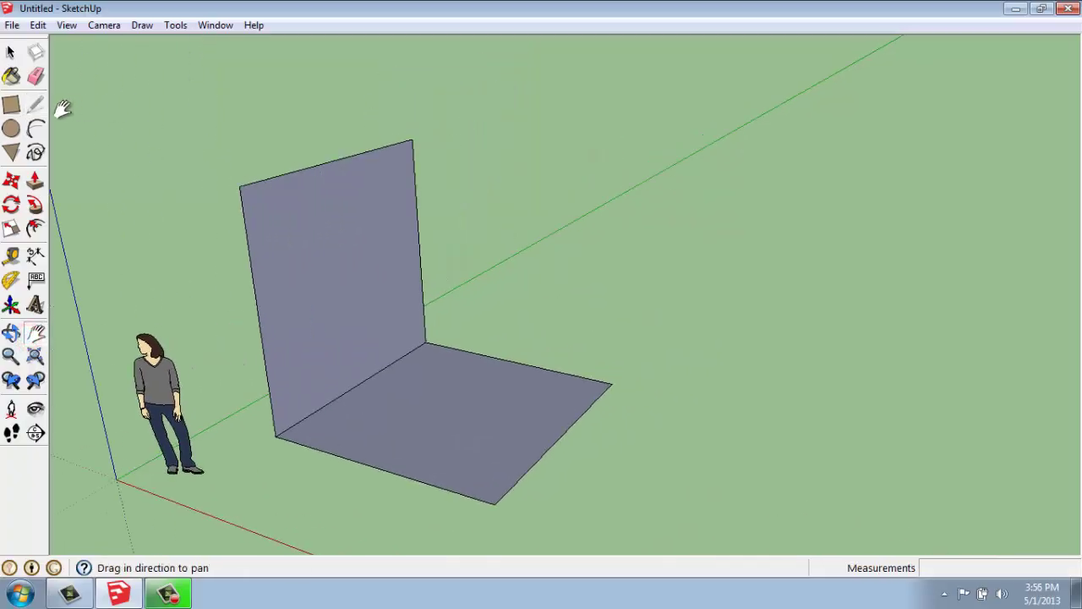
- Draw from the first wall's top corner down to the adjacent floor corner, closing the second wall face
{"action": "left_click", "coordinate": [35, 104]}
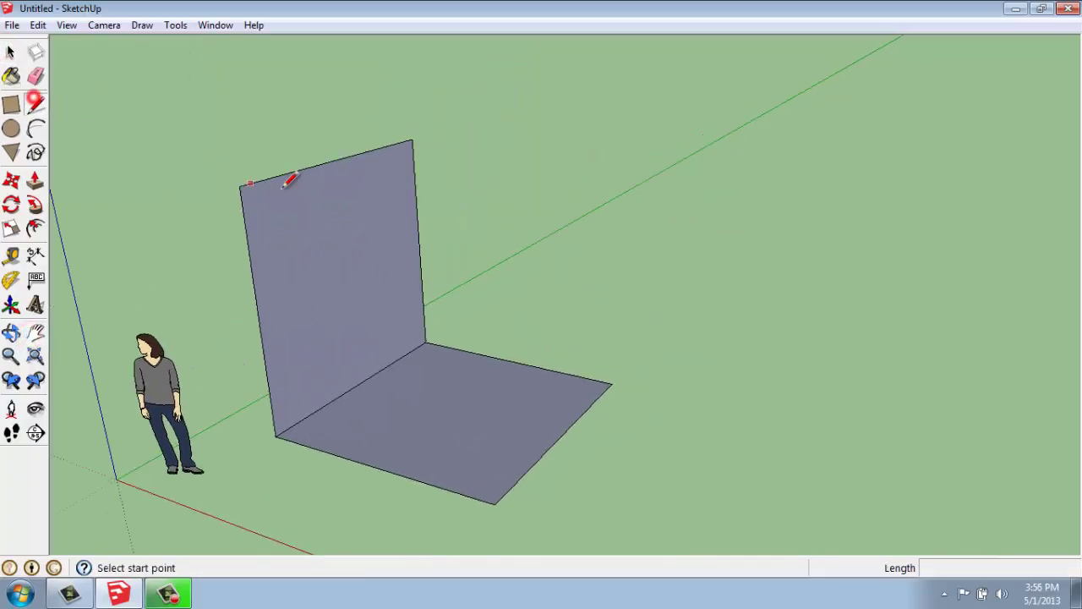
{"action": "left_click", "coordinate": [412, 139]}
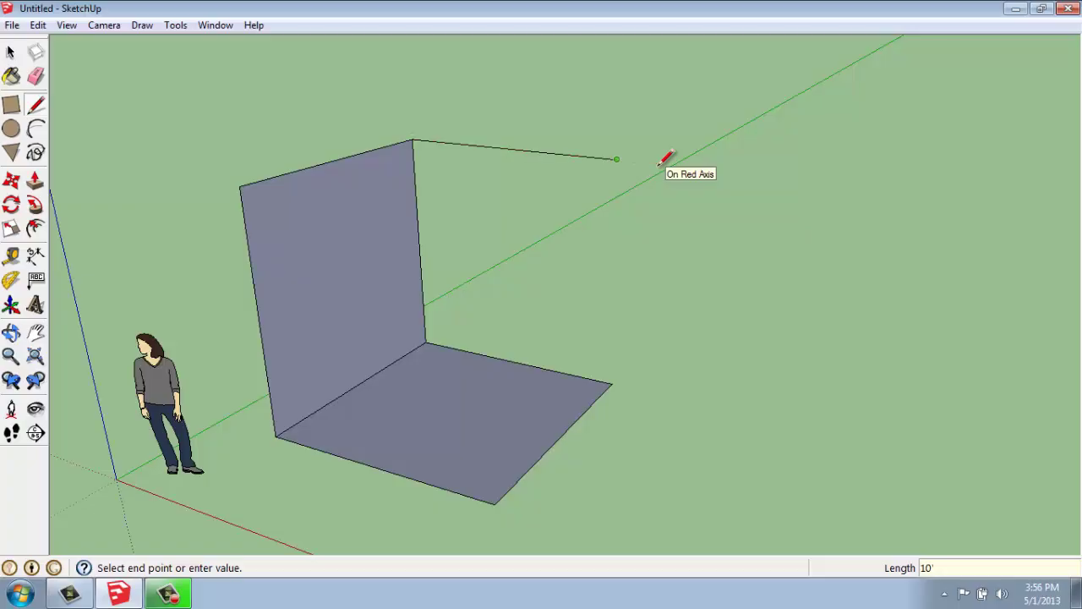
{"action": "left_click", "coordinate": [612, 382]}
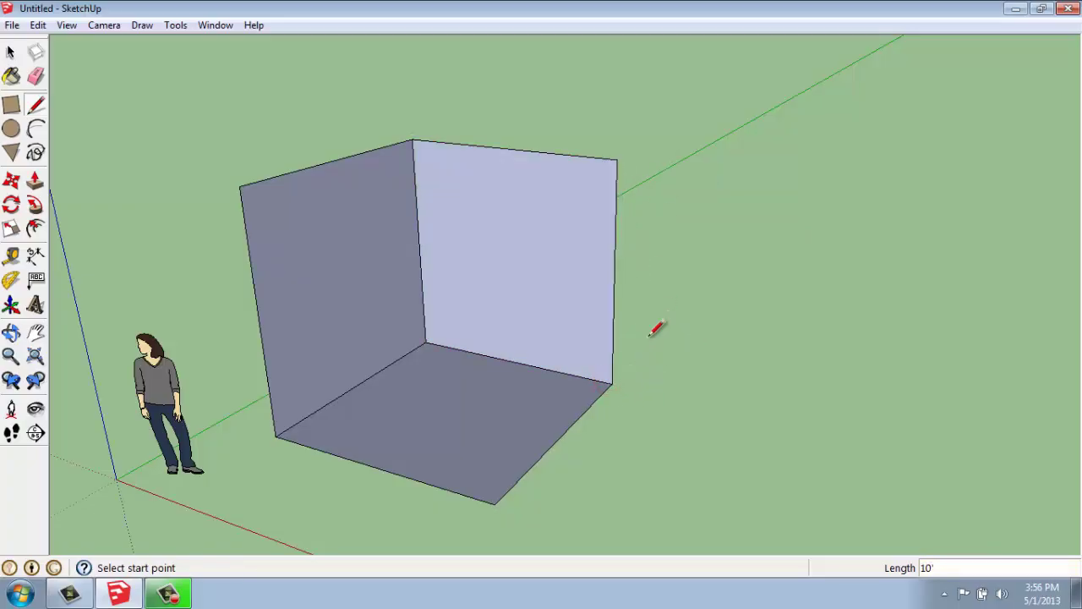
{"action": "mouse_move", "coordinate": [414, 334]}
{"action": "middle_mouse_down"}
{"action": "mouse_move", "coordinate": [688, 358]}
{"action": "mouse_move", "coordinate": [284, 333]}
{"action": "mouse_move", "coordinate": [381, 432]}
{"action": "mouse_move", "coordinate": [652, 440]}
{"action": "mouse_move", "coordinate": [452, 365]}
{"action": "middle_mouse_up"}
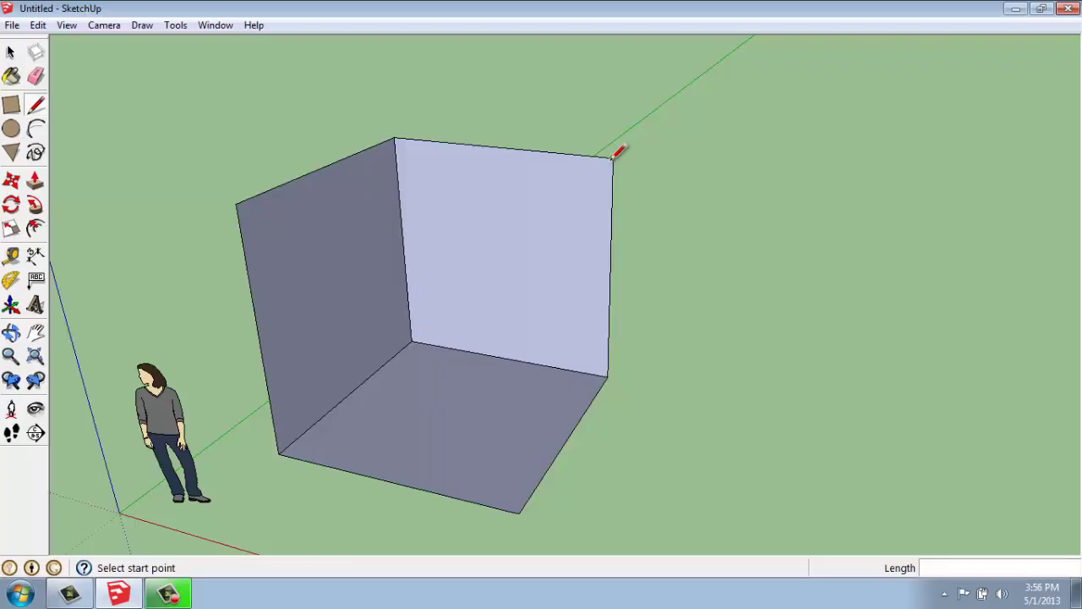
- Draw the third wall's top edge from the box's top corner, direction locked with Shift, and begin its edge down
{"action": "left_click", "coordinate": [613, 157]}
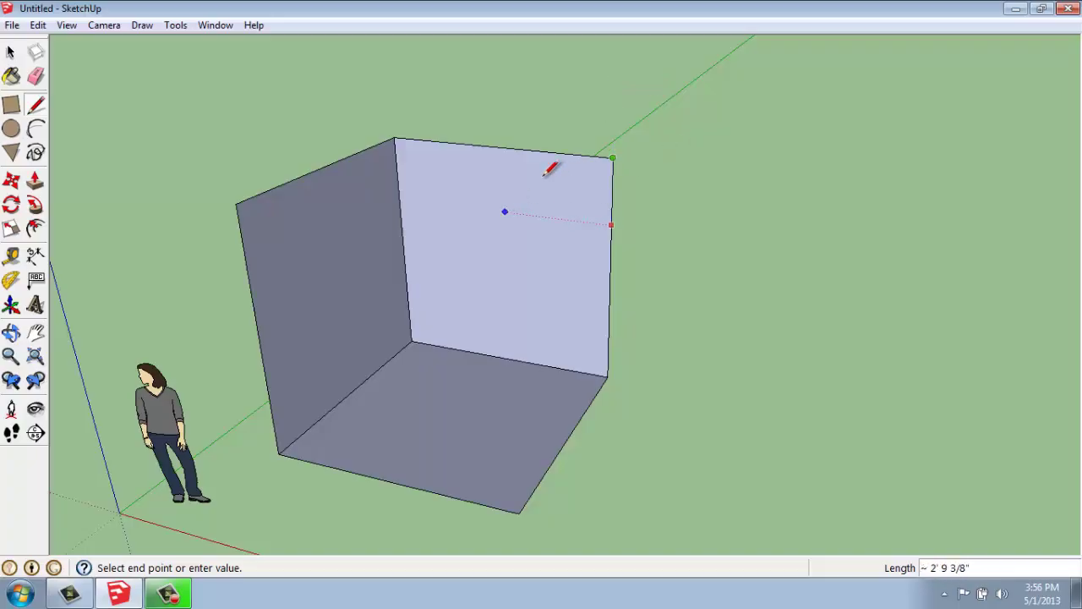
{"action": "key", "text": "Escape"}
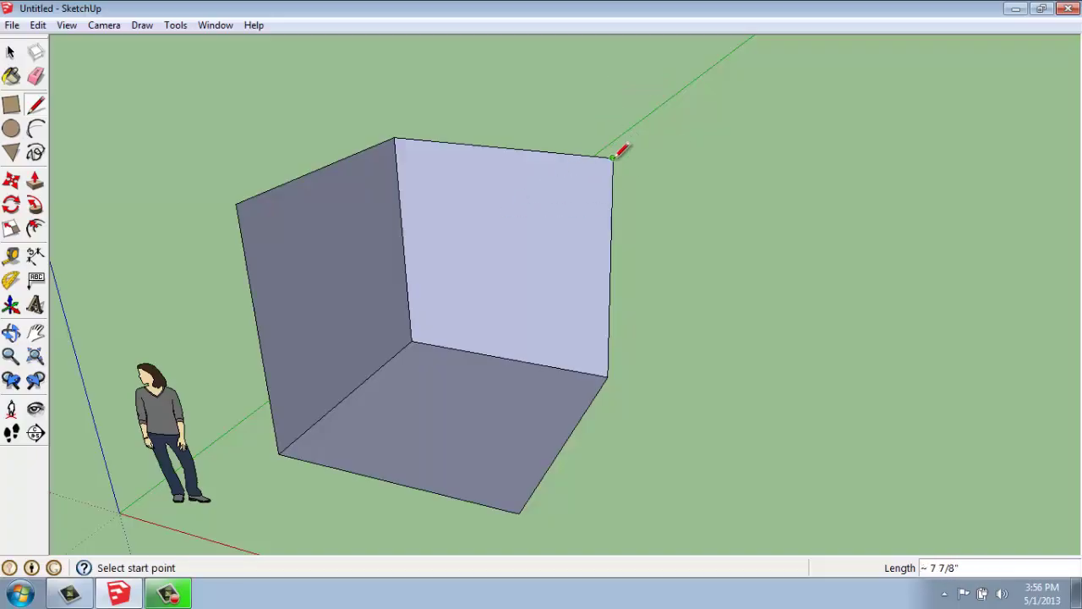
{"action": "left_click", "coordinate": [612, 158]}
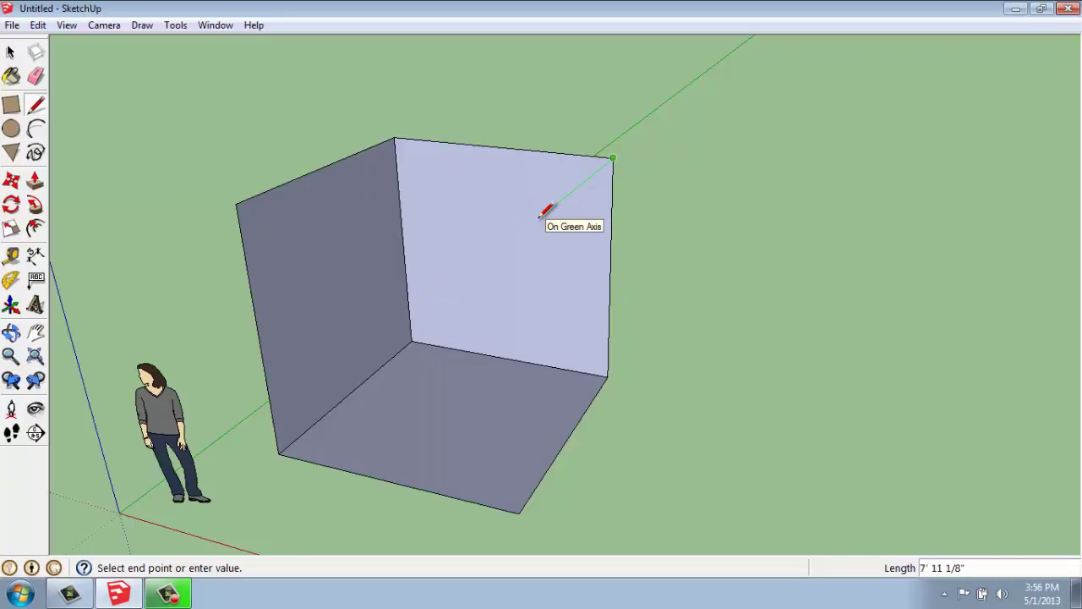
{"action": "key", "text": "shift"}
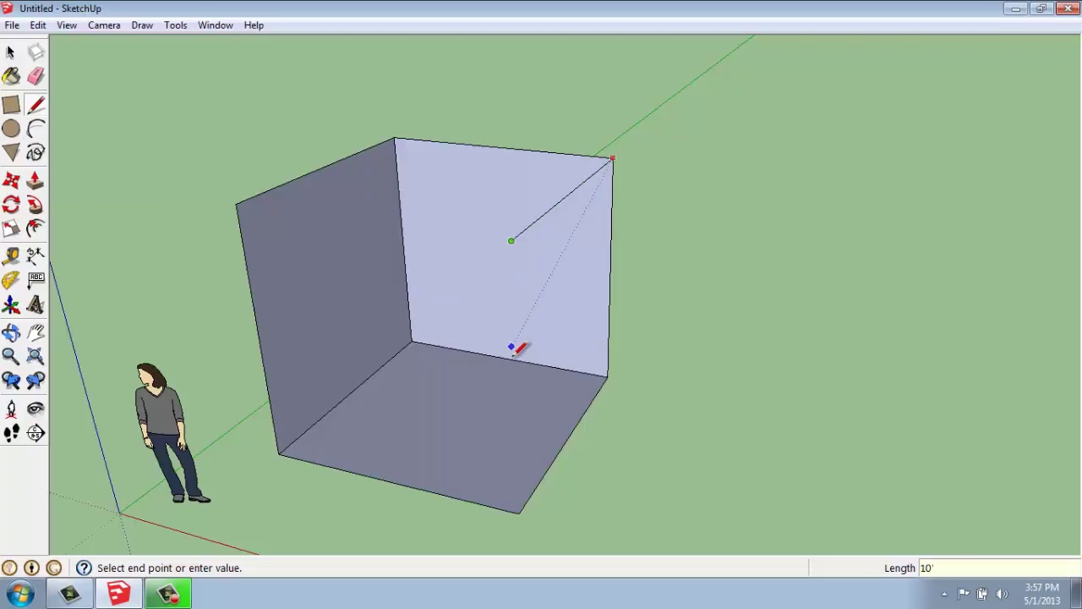
{"action": "left_click", "coordinate": [35, 105]}
{"action": "left_click", "coordinate": [512, 242]}
- End the edge at the floor corner to complete the third wall, then view into the open box
{"action": "left_click", "coordinate": [521, 529]}
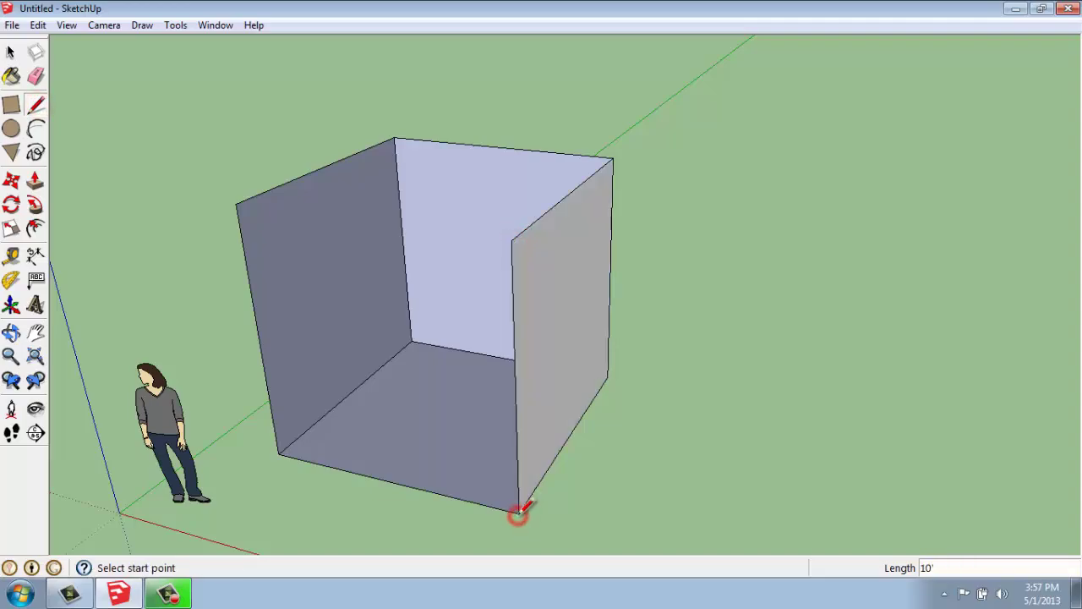
{"action": "key", "text": "space"}
{"action": "middle_click_drag", "start_coordinate": [389, 423], "coordinate": [363, 341]}
{"action": "middle_click_drag", "start_coordinate": [715, 278], "coordinate": [394, 367]}
{"action": "middle_click_drag", "start_coordinate": [682, 367], "coordinate": [652, 412]}
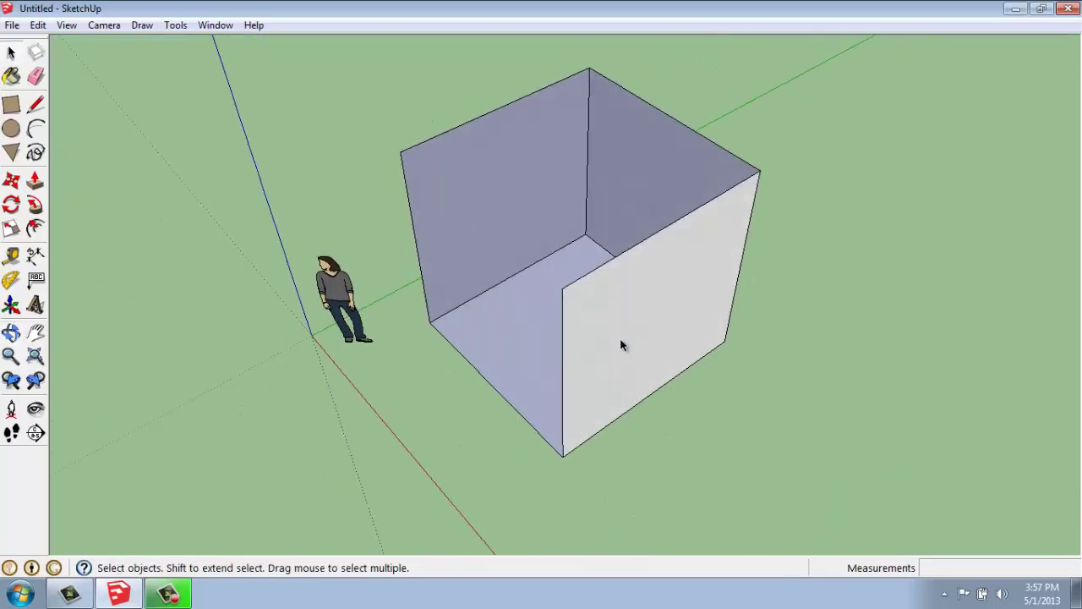
- Draw a line between the top corners so the top and front faces fill in
{"action": "left_click", "coordinate": [35, 105]}
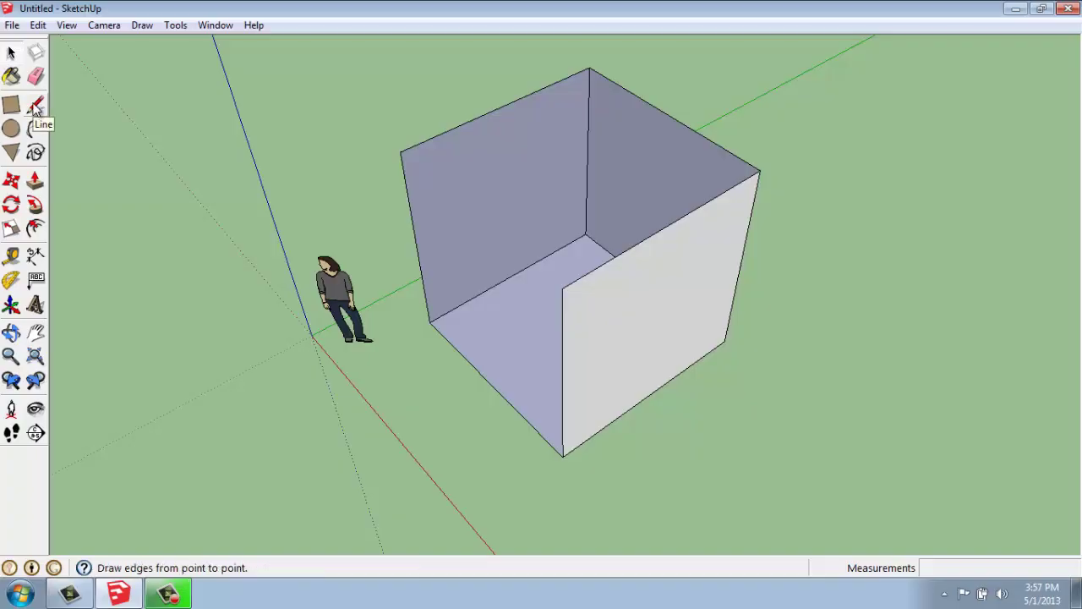
{"action": "left_click", "coordinate": [401, 153]}
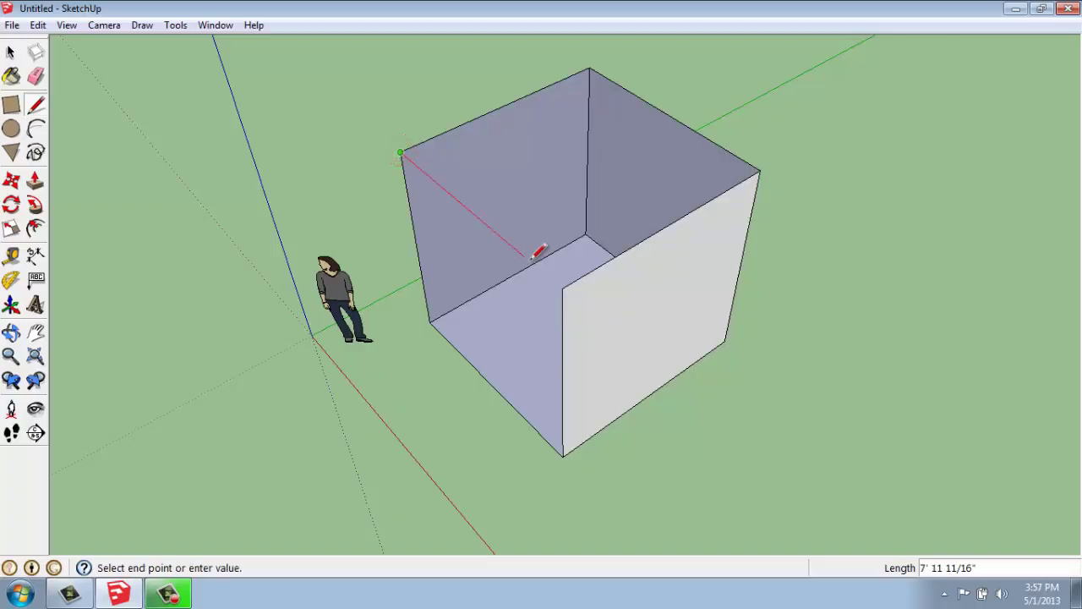
{"action": "left_click", "coordinate": [563, 288]}
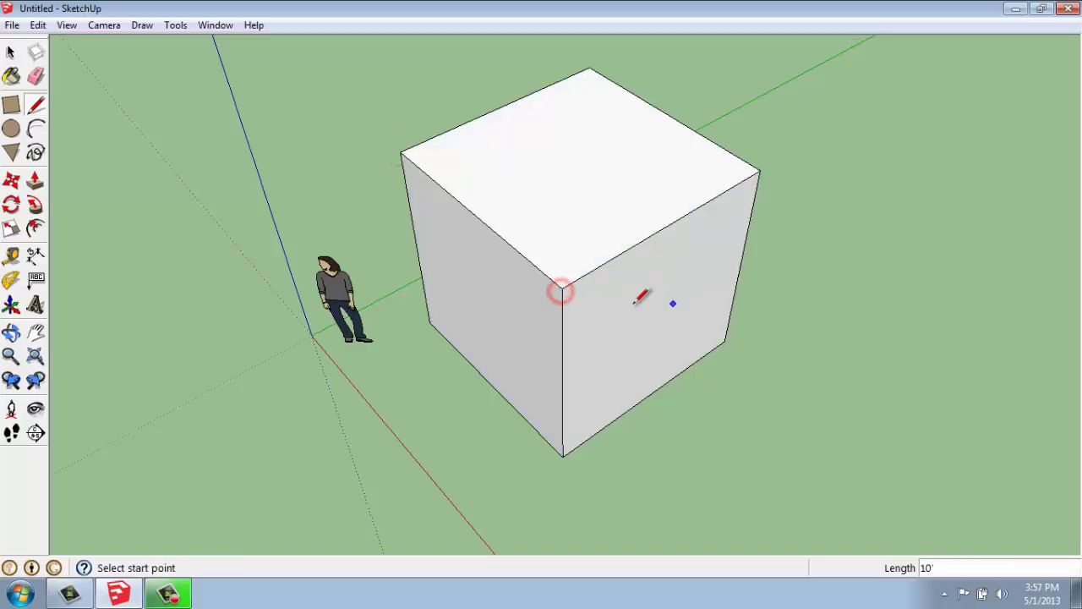
{"action": "left_click", "coordinate": [7, 53]}
{"action": "middle_click_drag", "start_coordinate": [329, 355], "coordinate": [474, 307]}
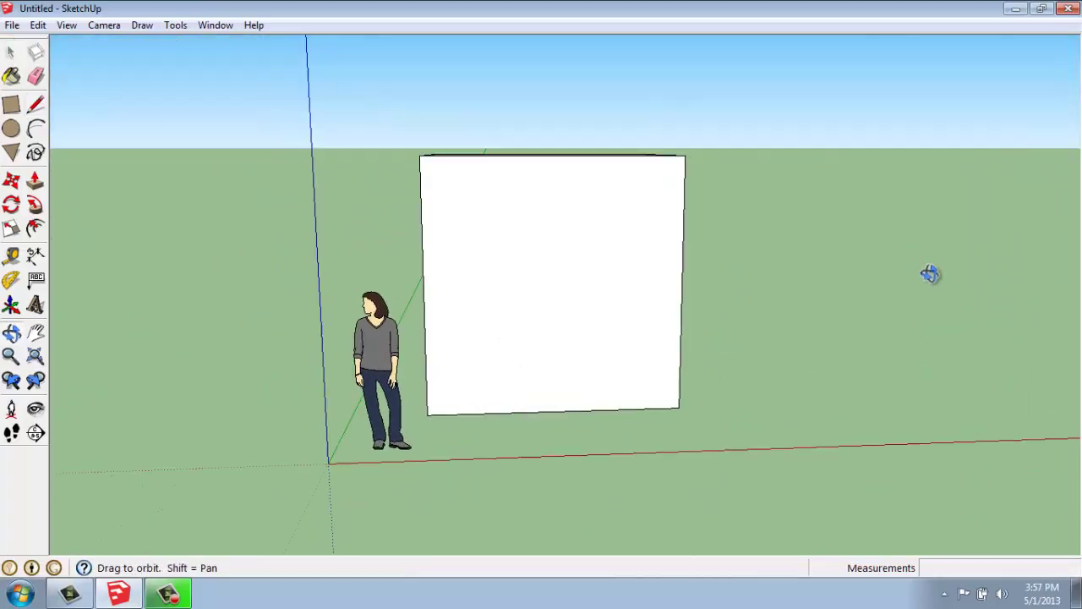